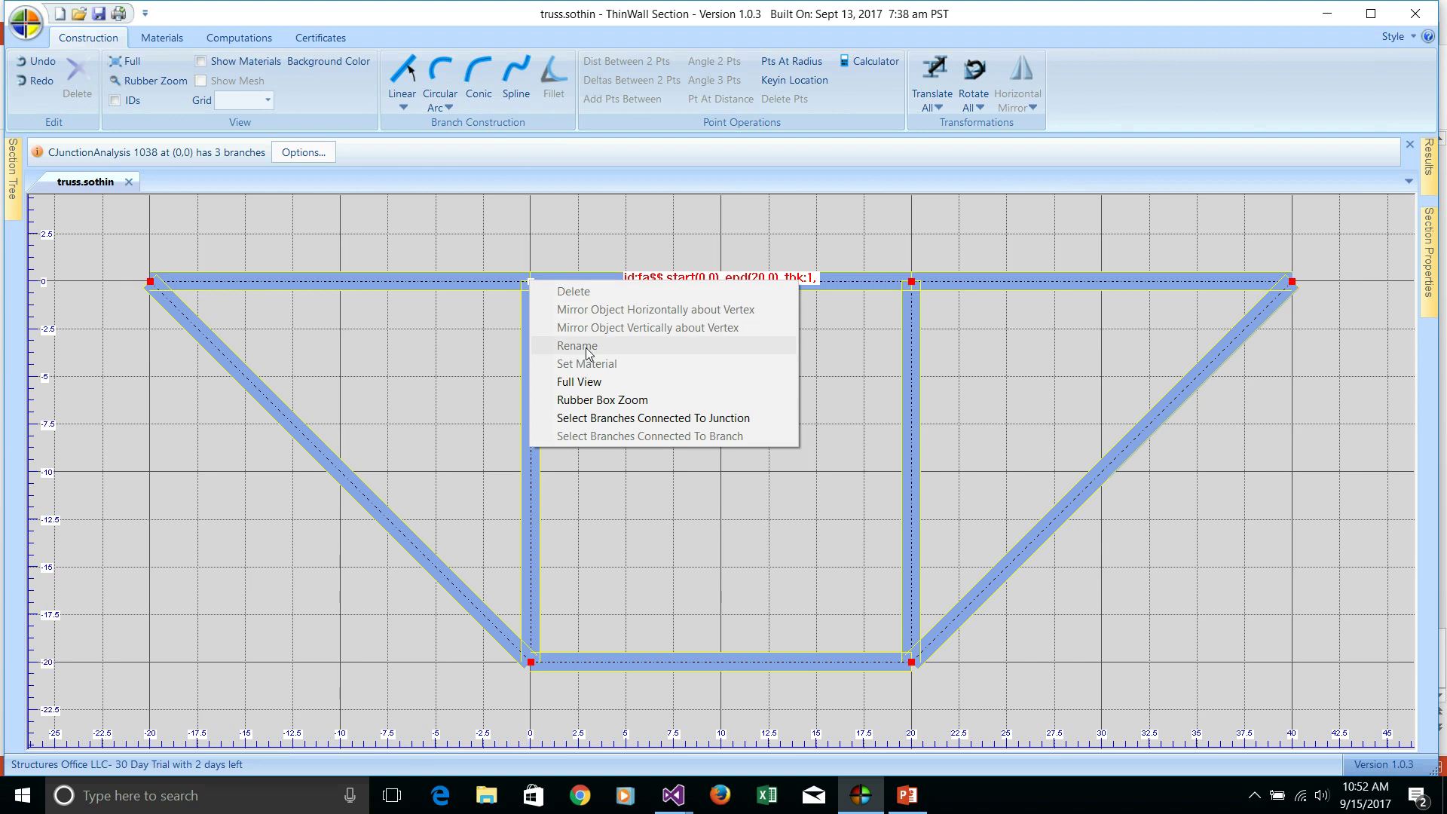
Step: Select all branches connected to the junction at (0,0) and clear the selection
{"action": "left_click", "coordinate": [590, 417]}
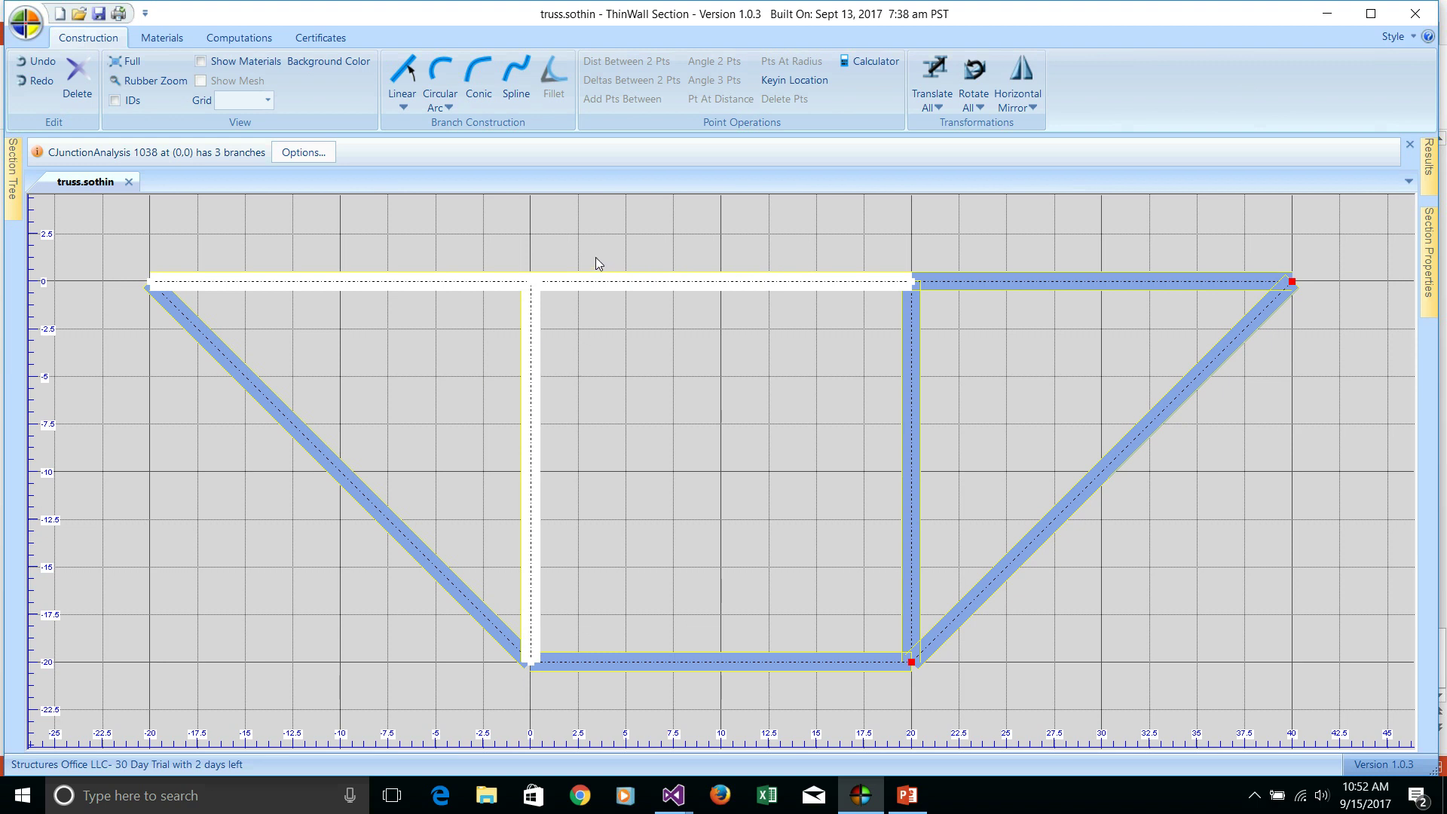
{"action": "left_click", "coordinate": [544, 302]}
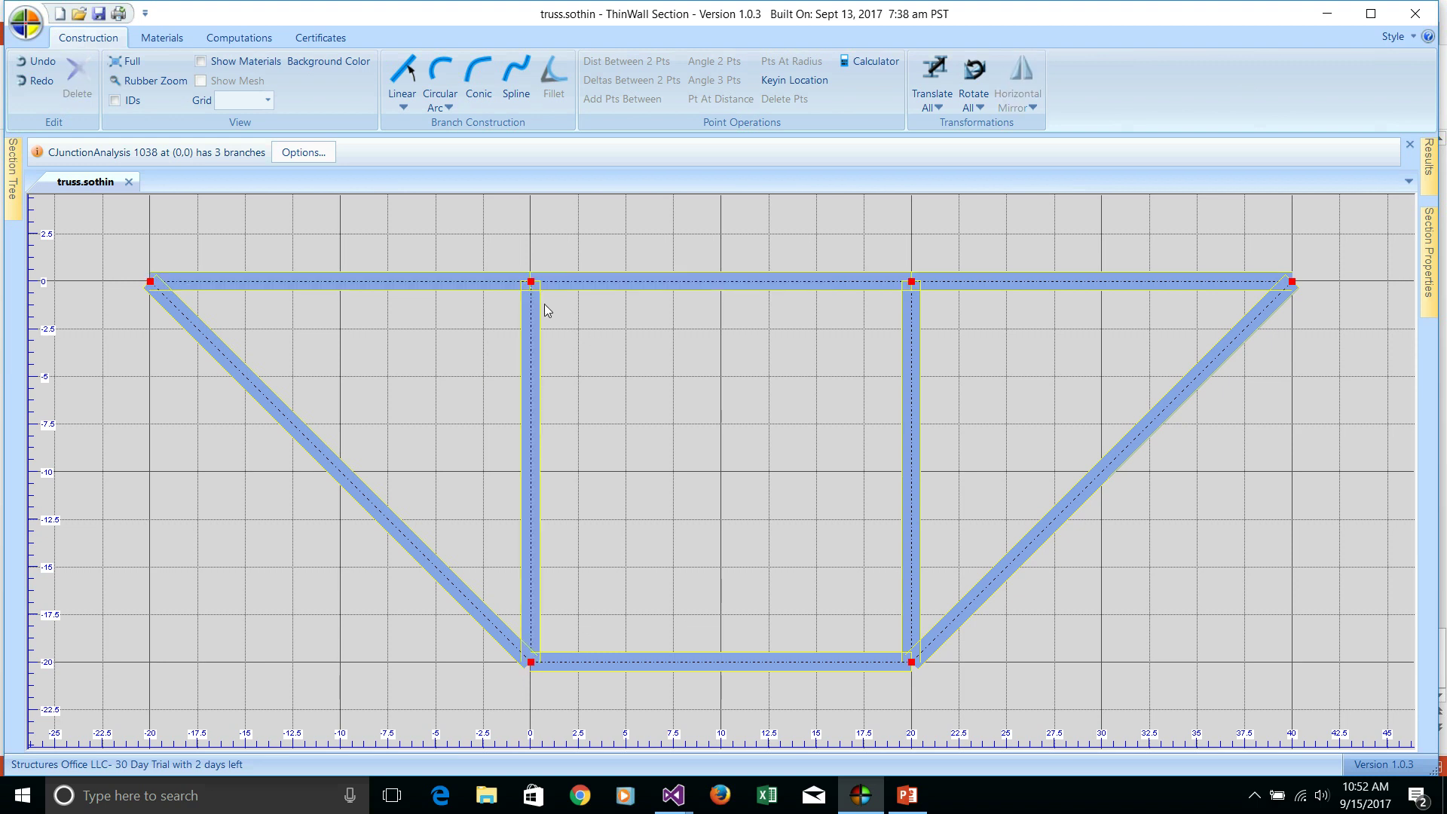
Step: Apply the Aluminum Default material to all branches of the truss section
{"action": "left_click", "coordinate": [172, 42]}
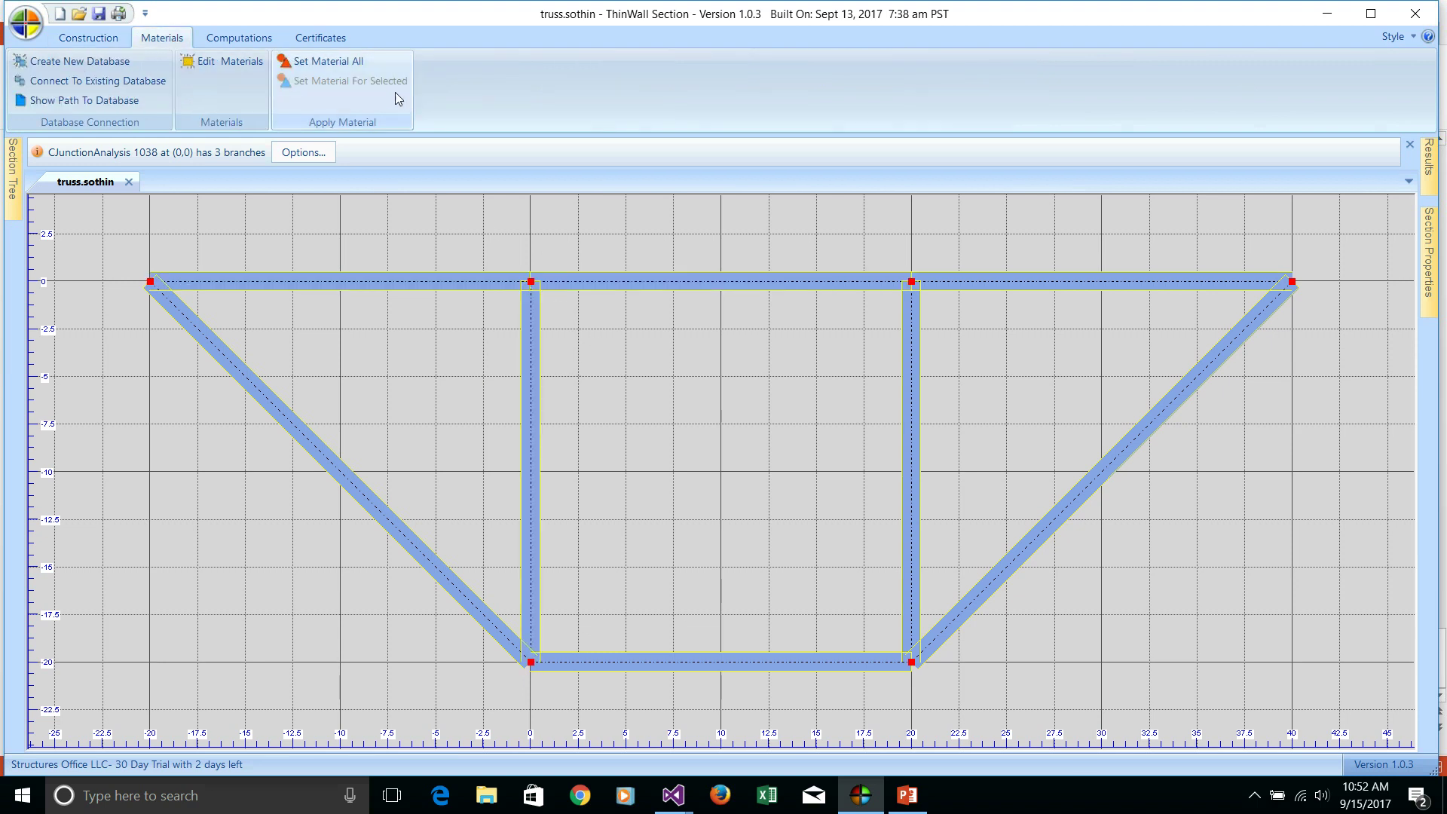
{"action": "left_click", "coordinate": [343, 64]}
{"action": "left_click", "coordinate": [539, 226]}
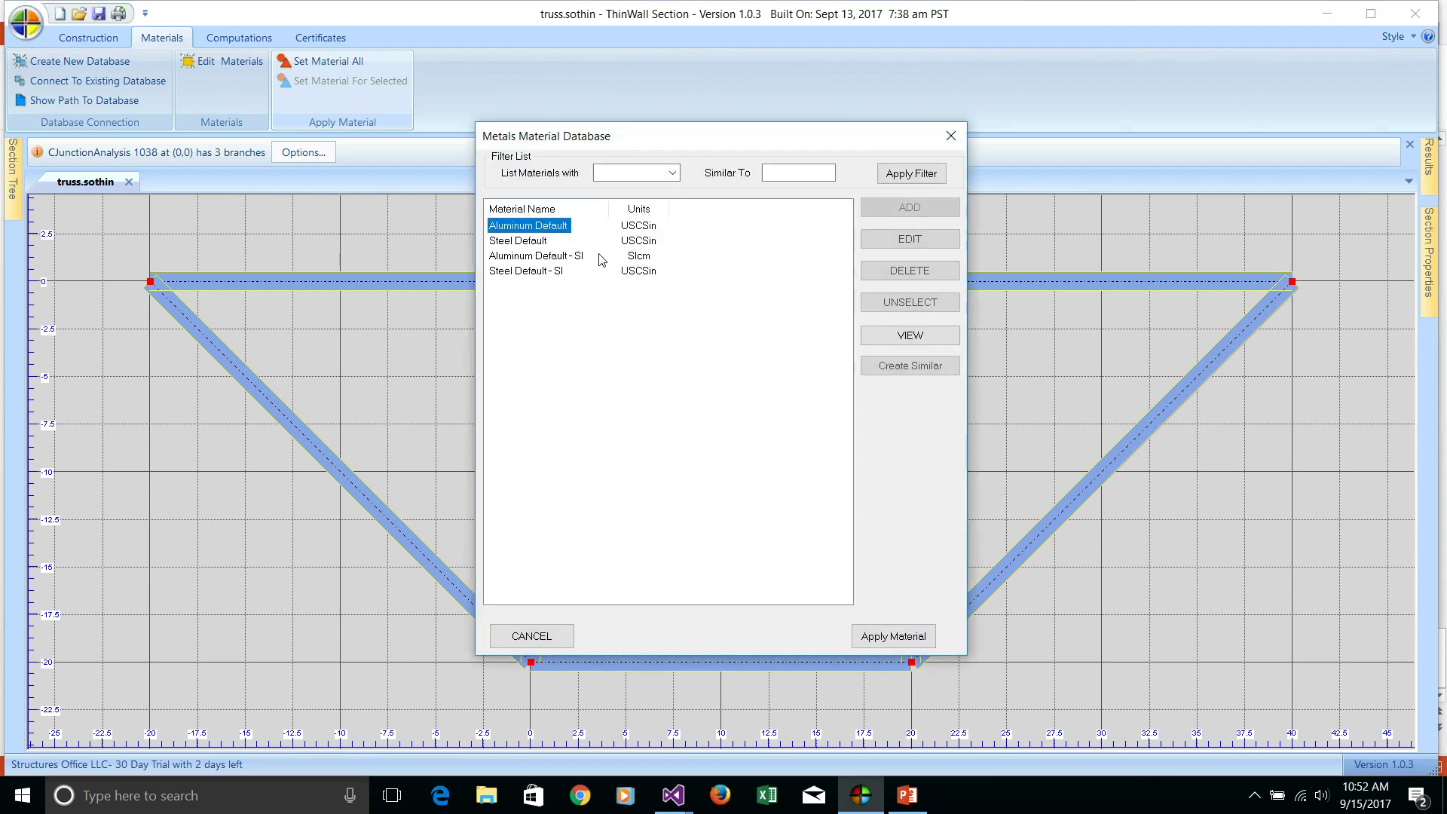
{"action": "left_click", "coordinate": [894, 636]}
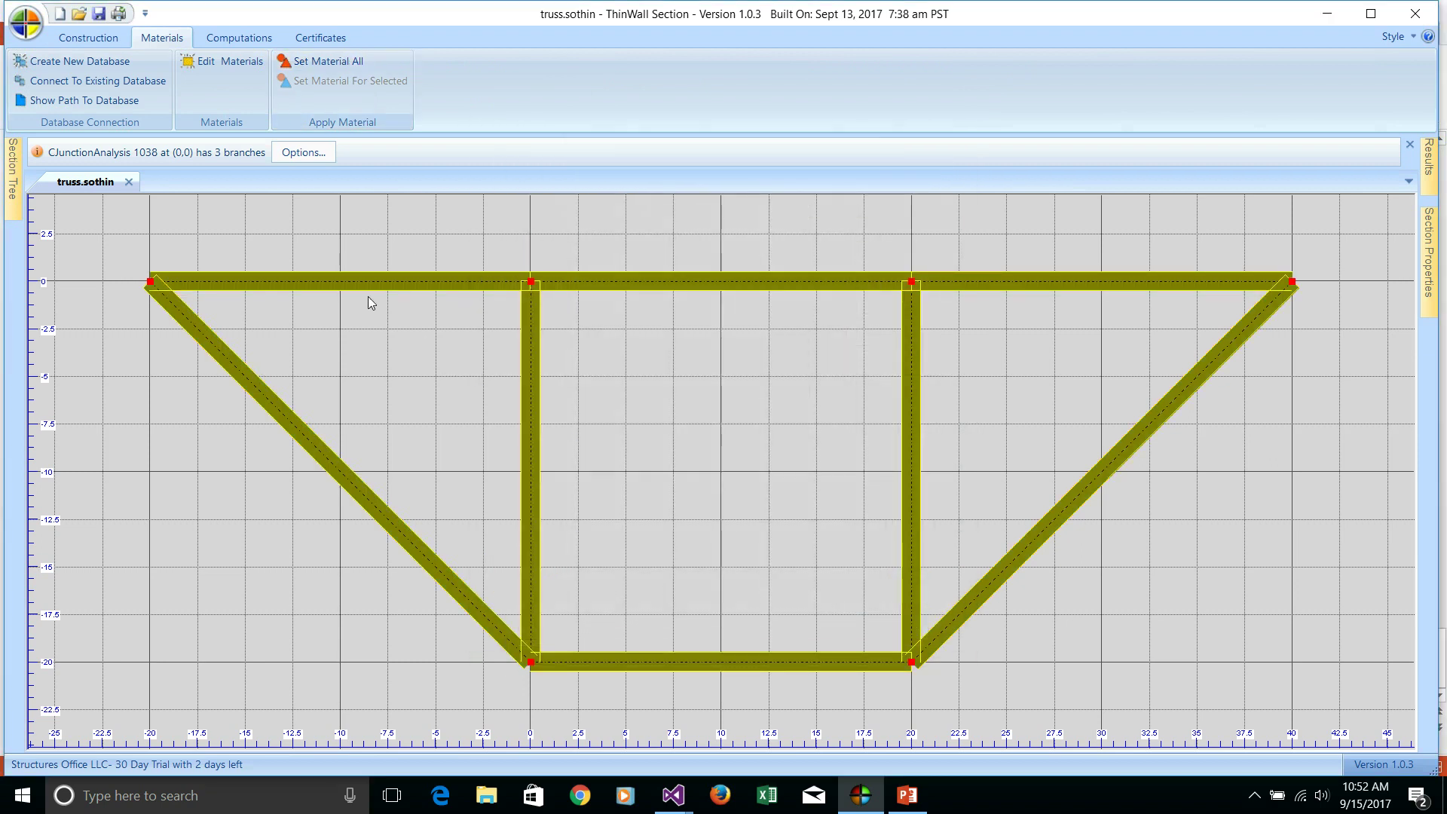
Step: Compute the section properties of the truss
{"action": "left_click", "coordinate": [230, 39]}
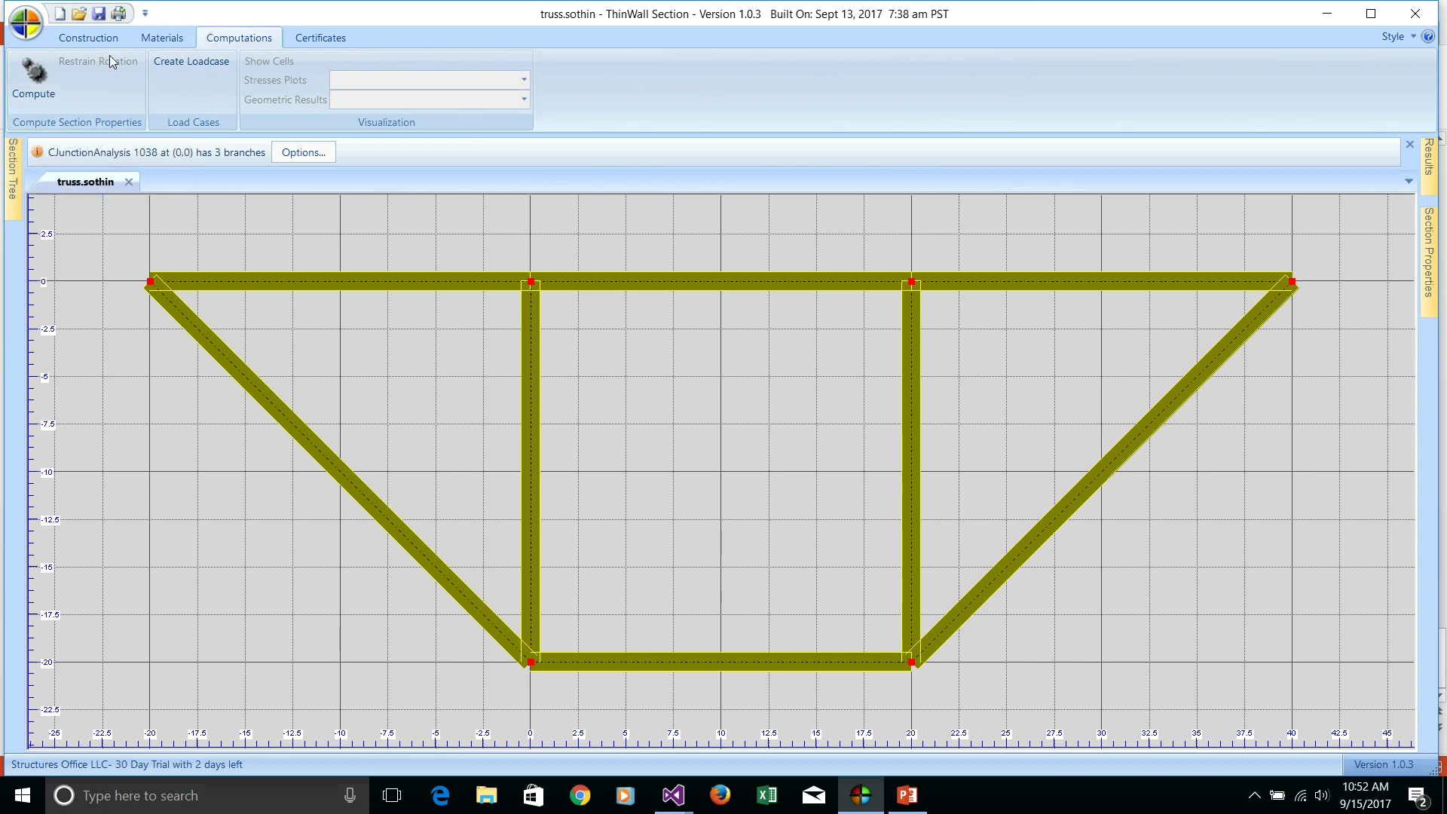
{"action": "left_click", "coordinate": [32, 76]}
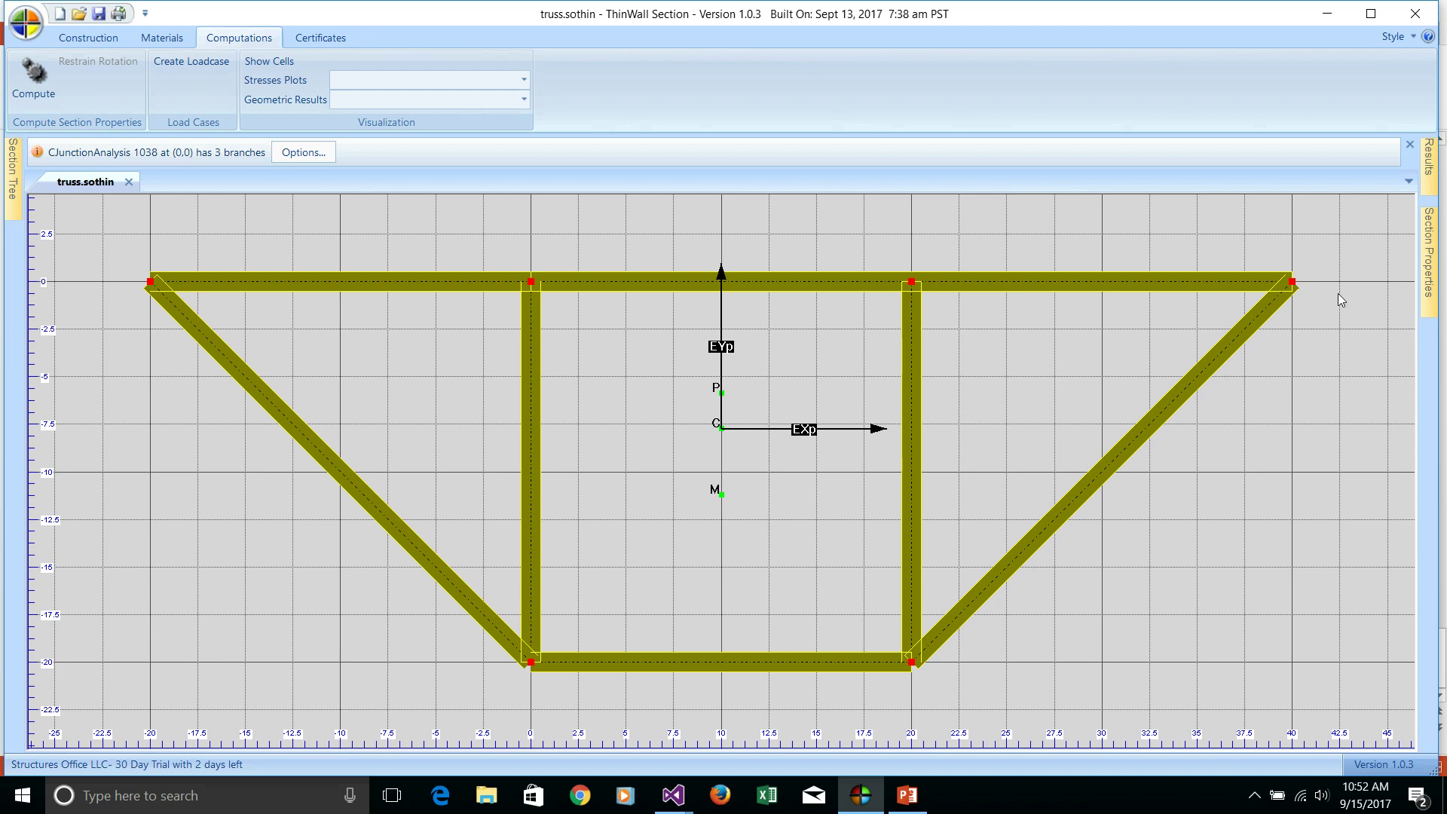
Step: Examine the computed elastic and plastic section properties, including the shear center, torsion and warping constants
{"action": "left_click", "coordinate": [1425, 276]}
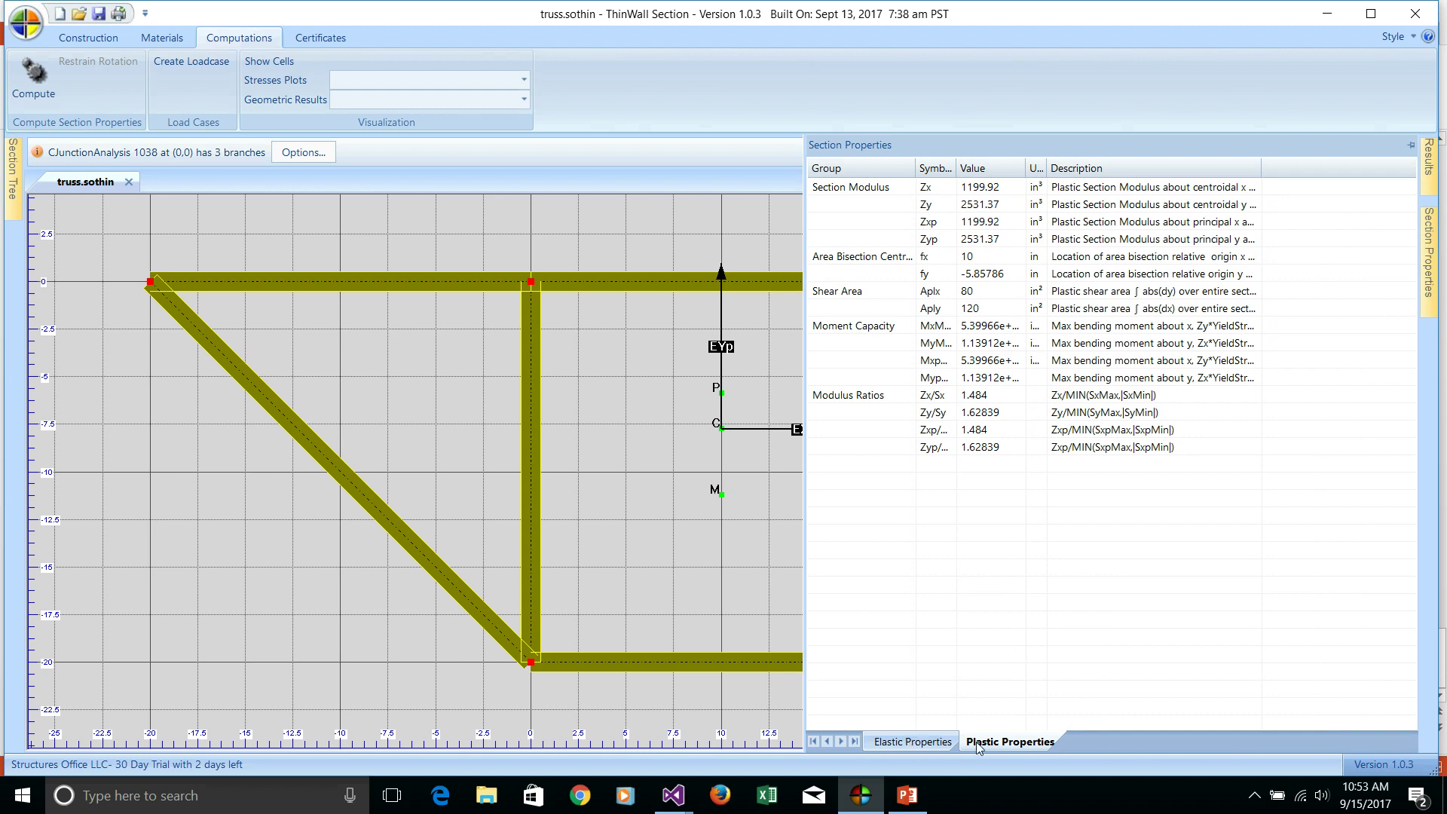
{"action": "left_click", "coordinate": [929, 744]}
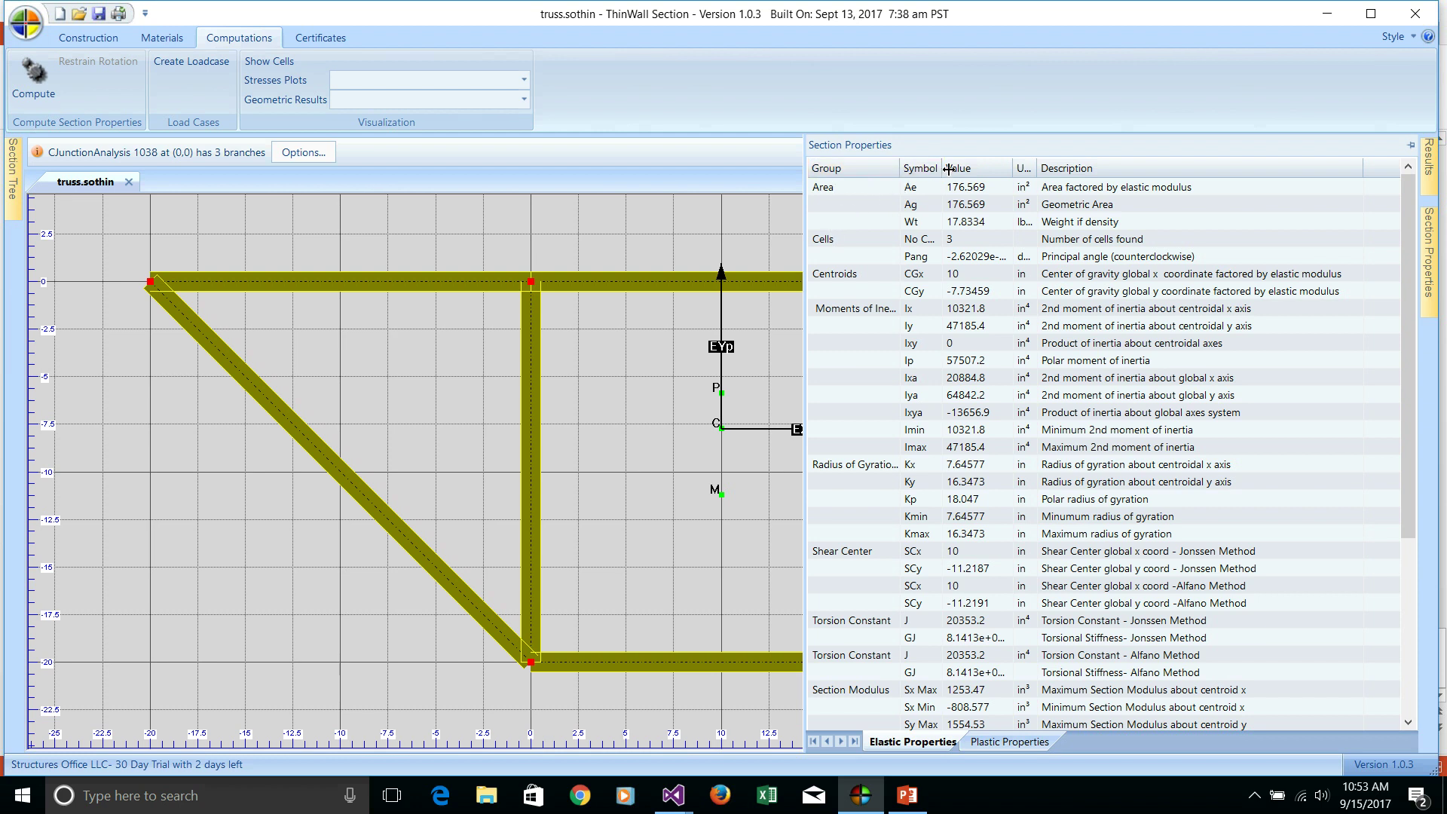
{"action": "left_click_drag", "start_coordinate": [1043, 166], "coordinate": [1044, 167]}
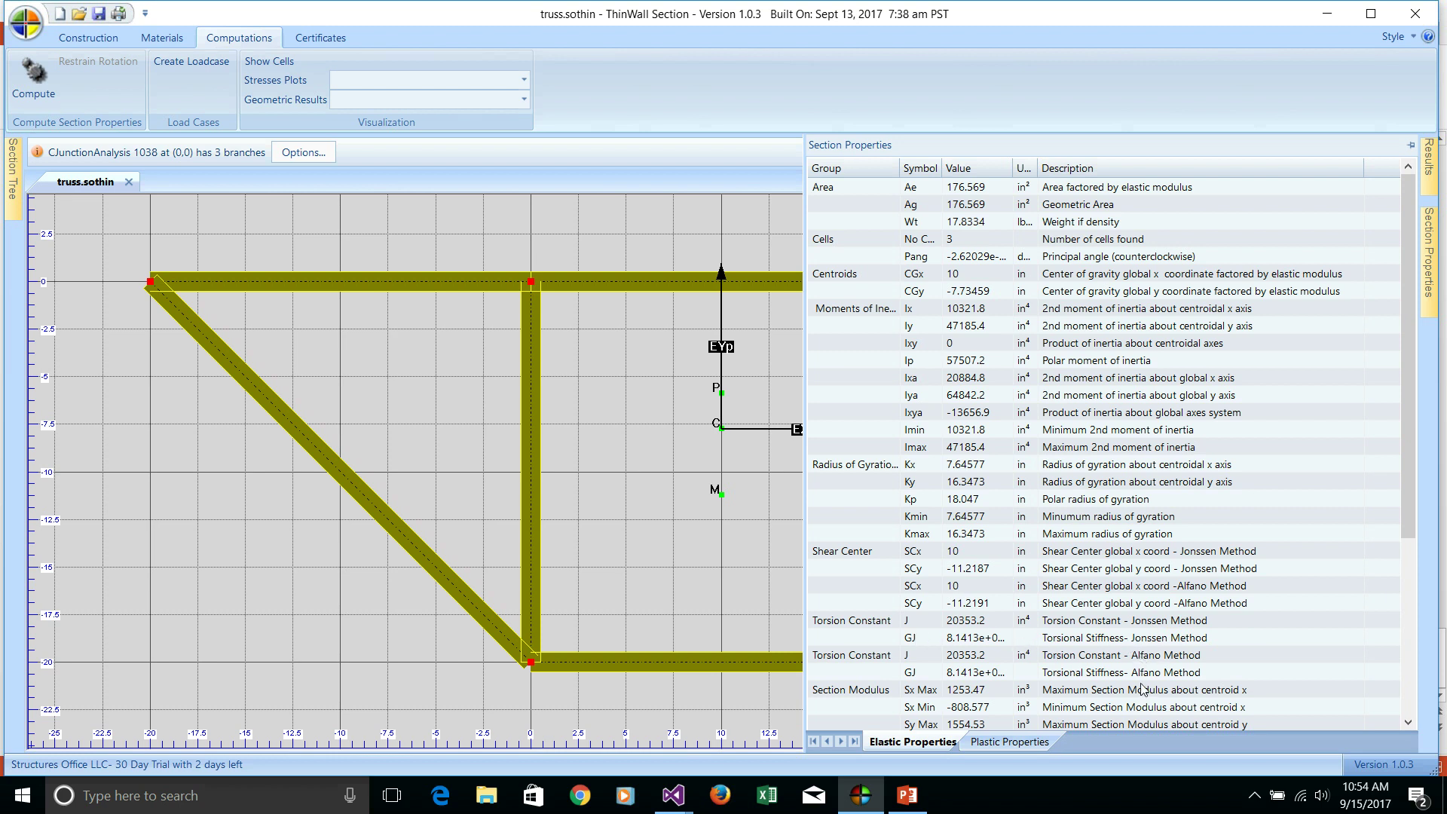
{"action": "left_click_drag", "start_coordinate": [1411, 522], "coordinate": [1439, 756]}
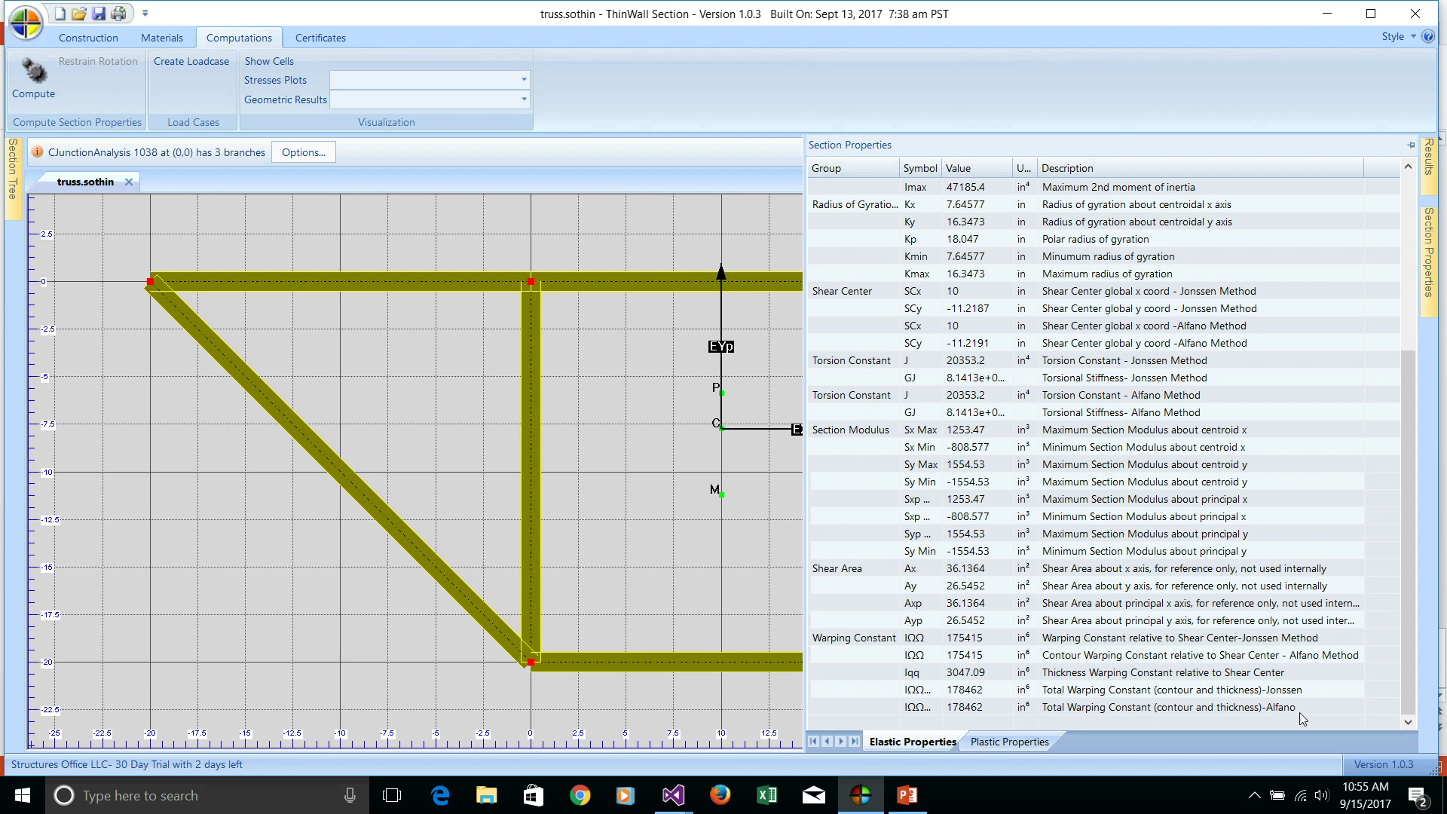
{"action": "left_click", "coordinate": [996, 743]}
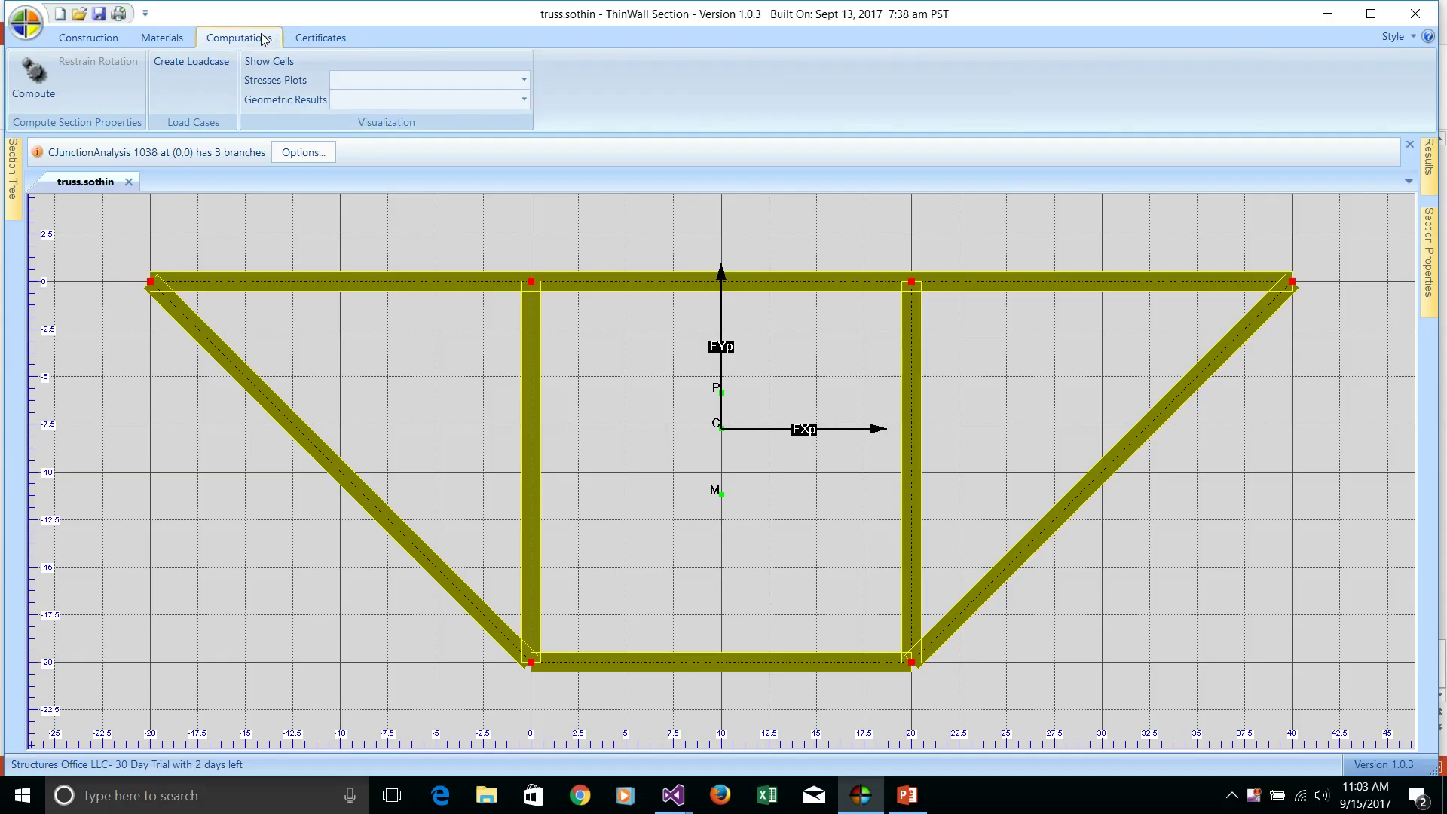
Step: Generate a print preview titled "Simple Truss" that includes the construction info and materials
{"action": "left_click", "coordinate": [30, 34]}
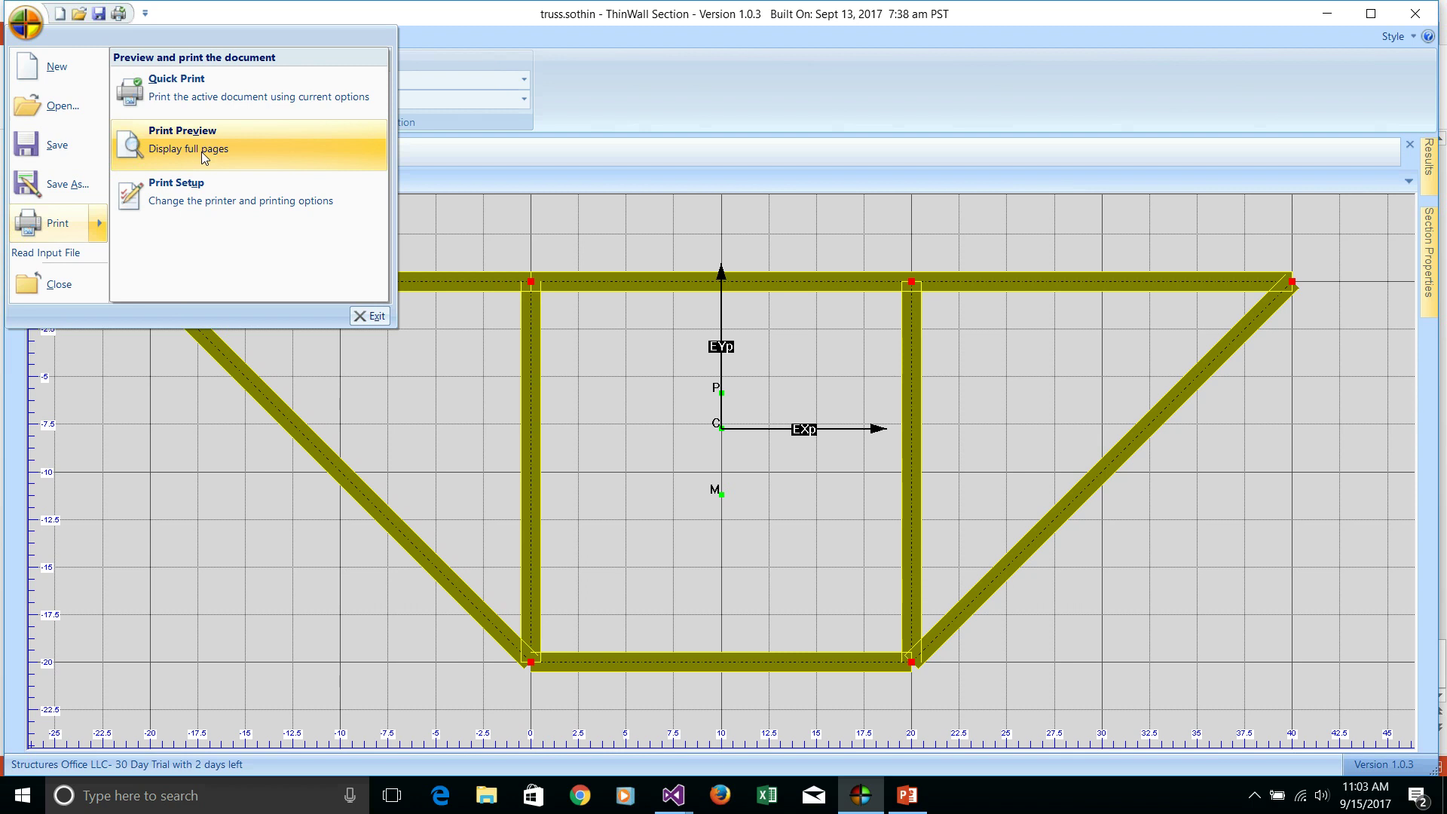
{"action": "left_click", "coordinate": [203, 154]}
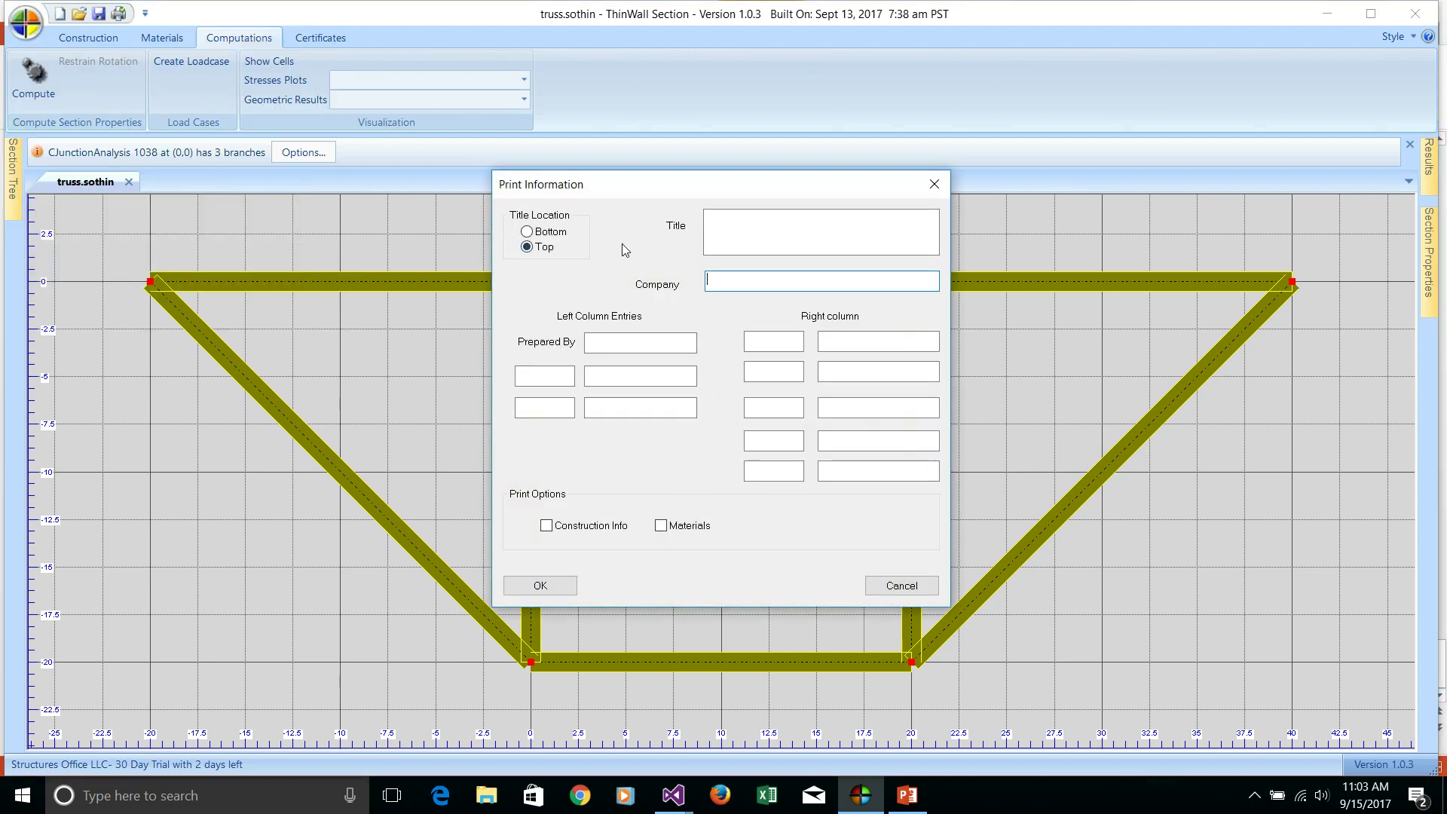
{"action": "left_click", "coordinate": [728, 232]}
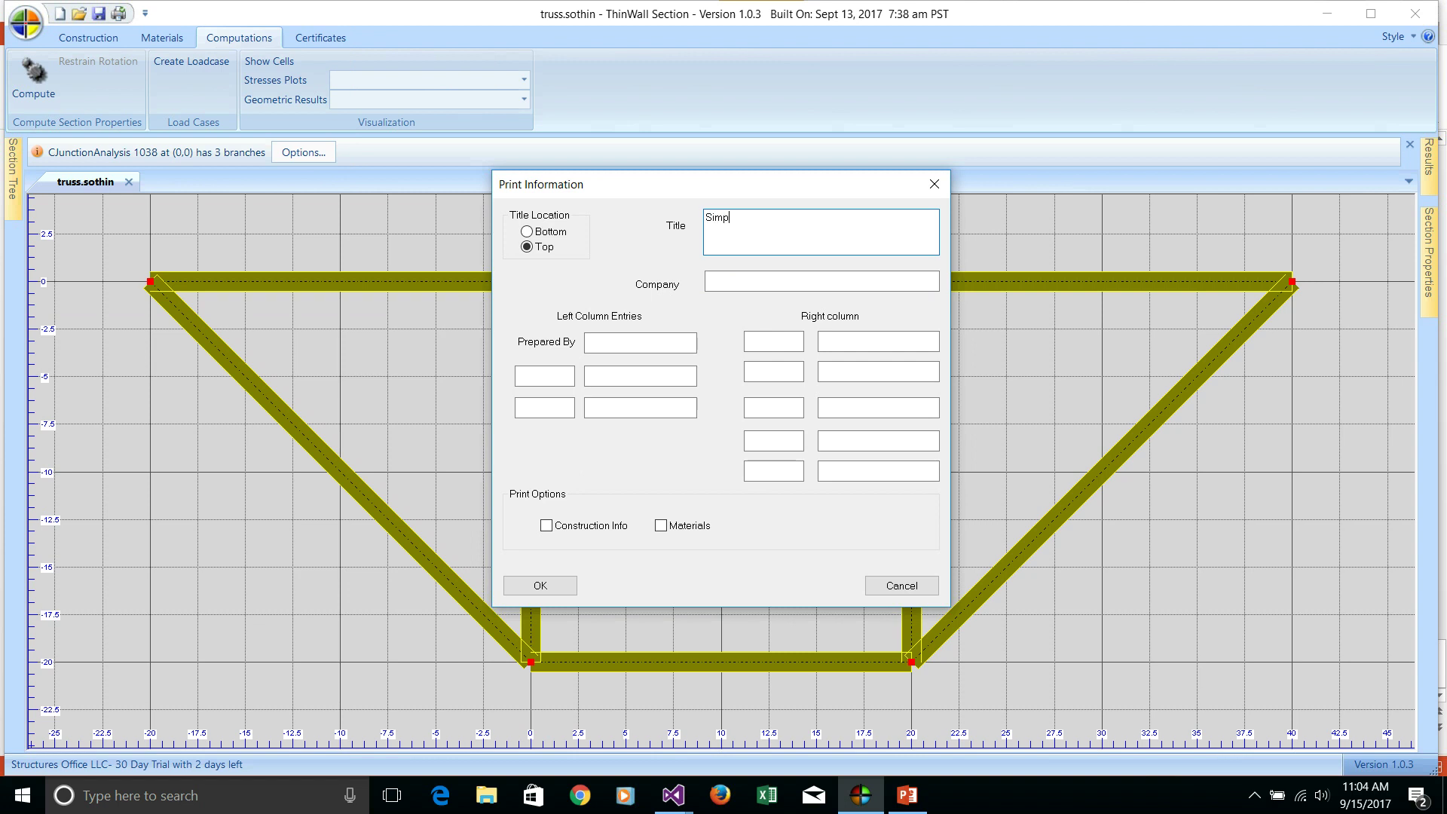
{"action": "left_click", "coordinate": [822, 281]}
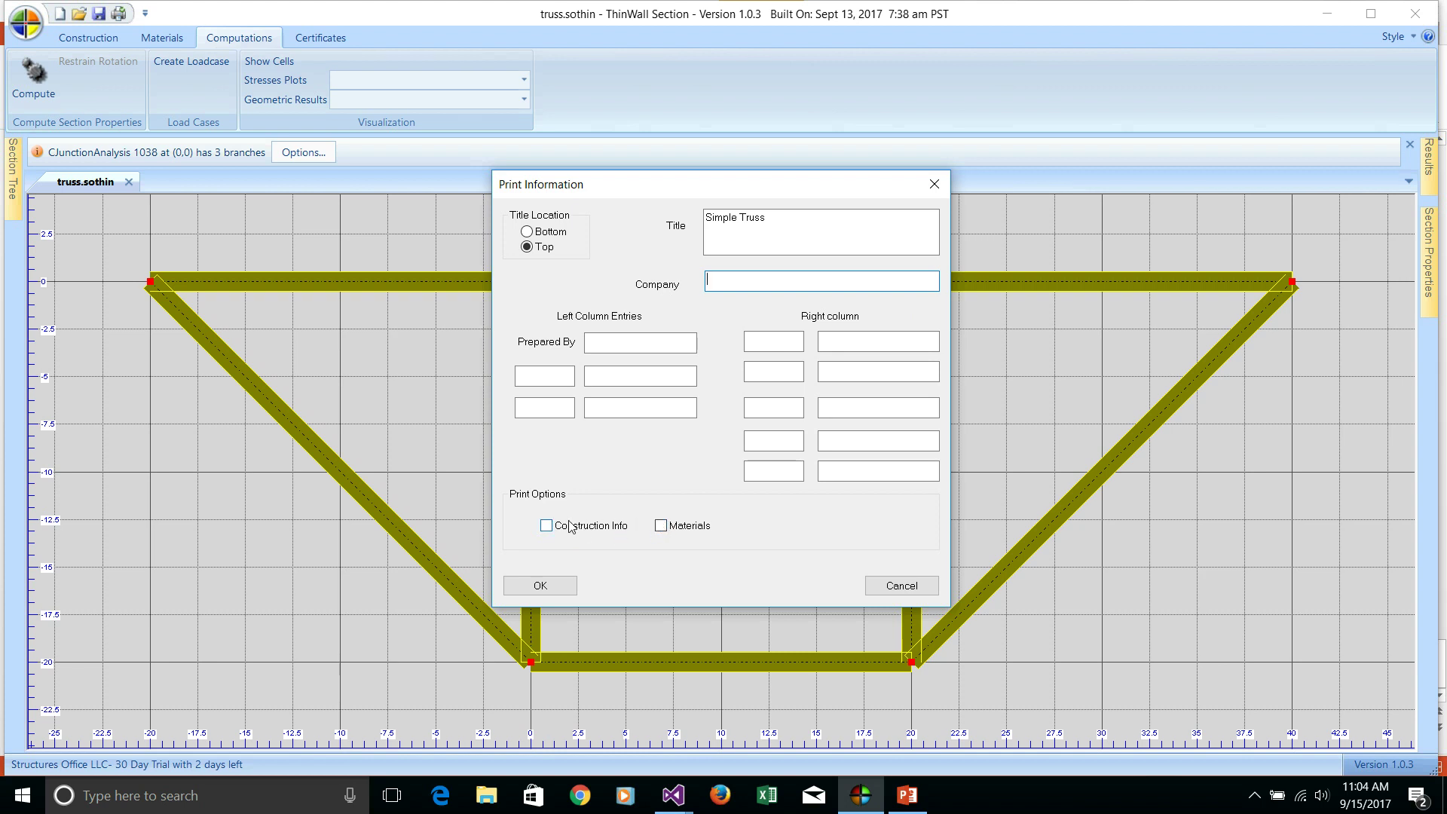
{"action": "left_click", "coordinate": [607, 525]}
{"action": "left_click", "coordinate": [671, 529]}
{"action": "left_click", "coordinate": [540, 587]}
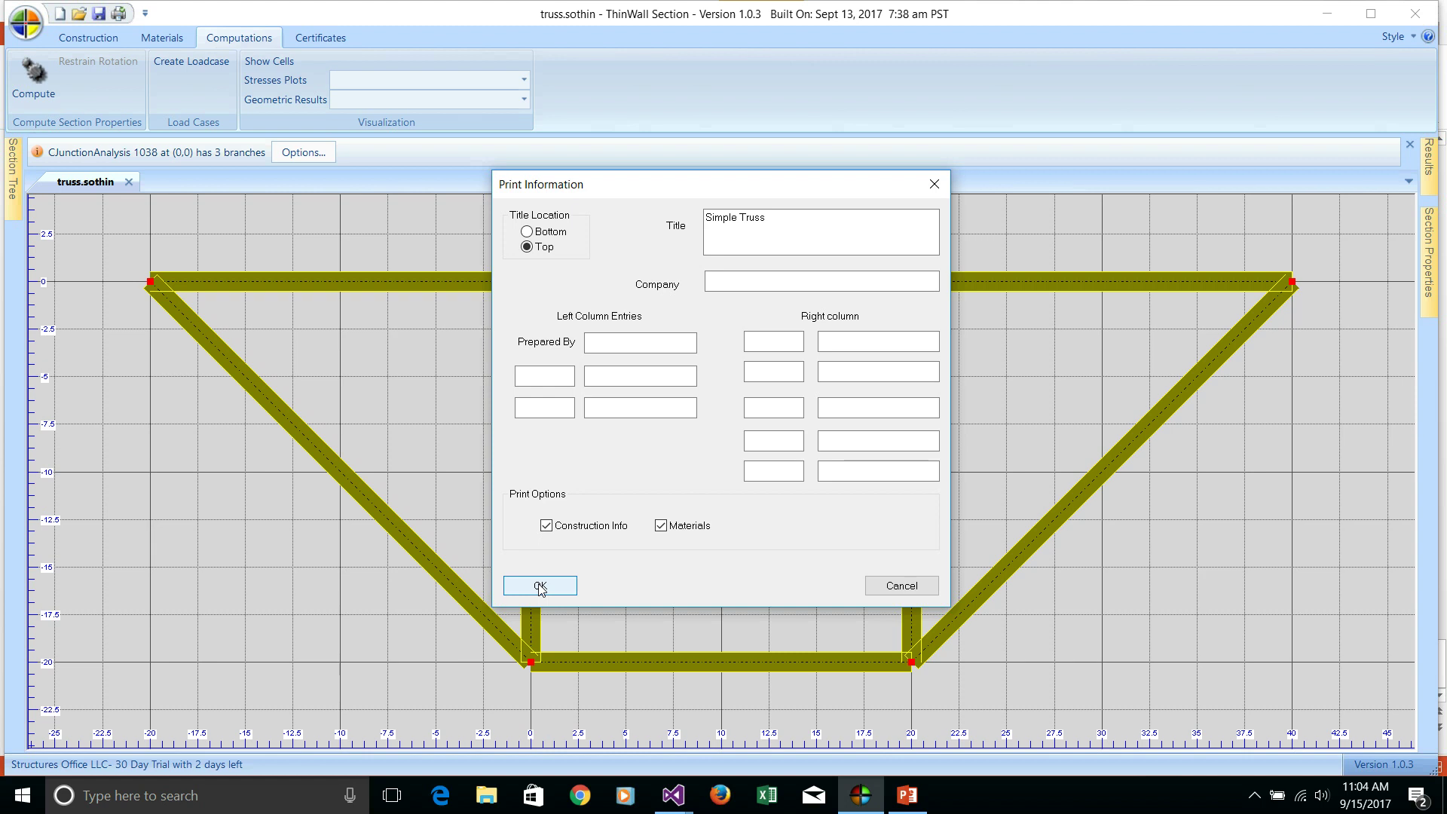
{"action": "left_click", "coordinate": [540, 587]}
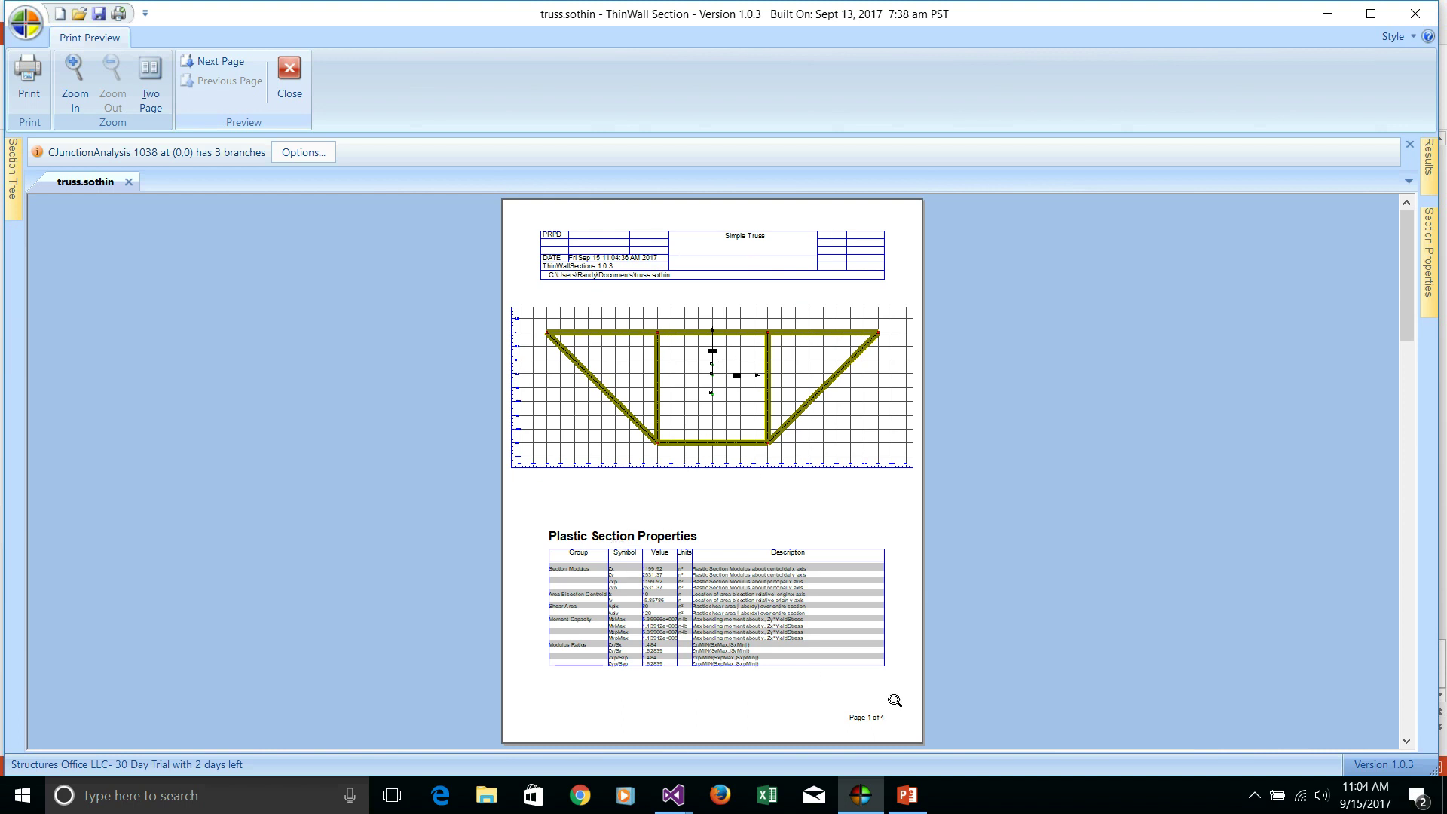
Step: Review the report's elastic properties, linear branch and material pages, and close the print preview
{"action": "left_click", "coordinate": [230, 63]}
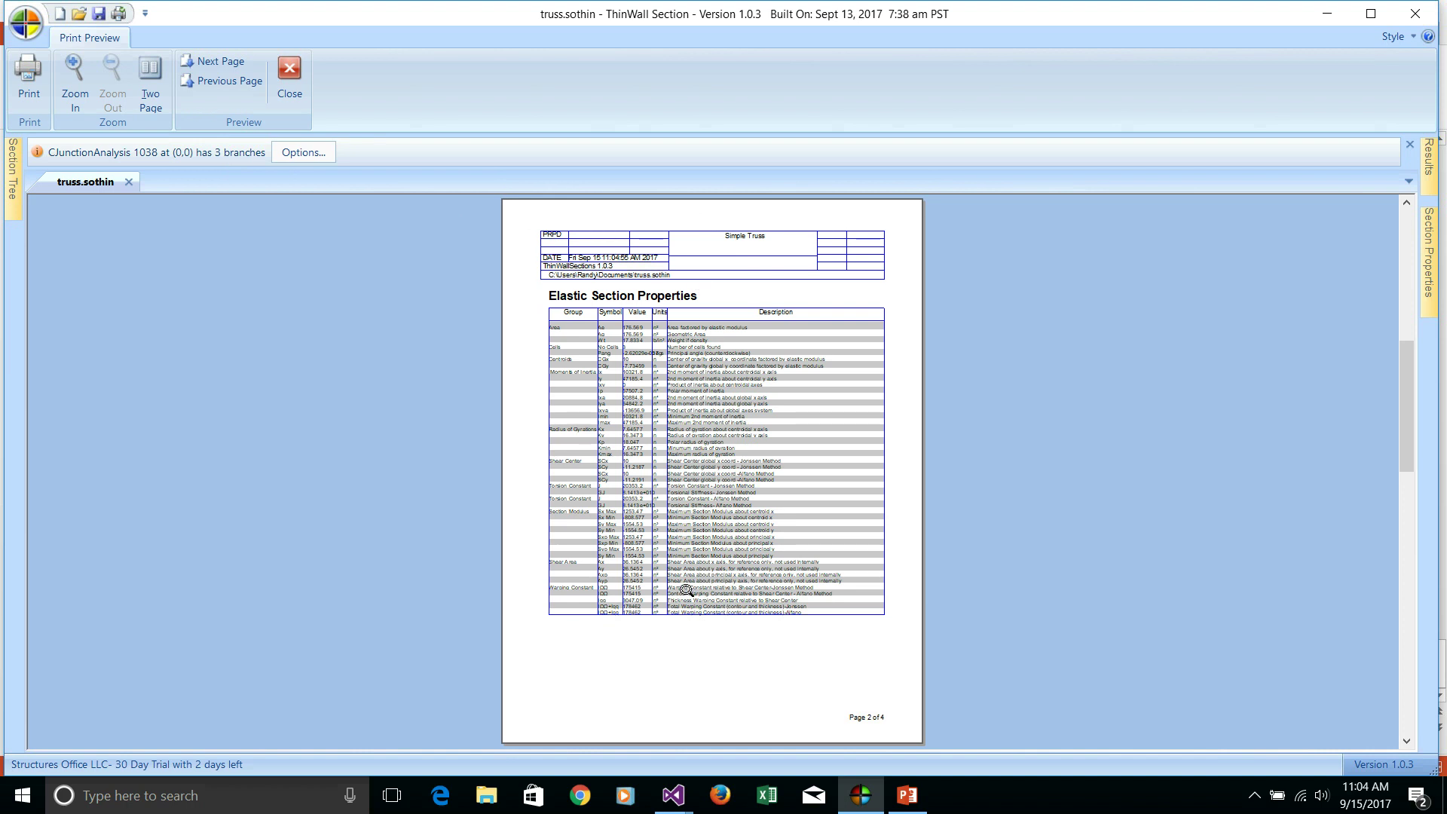
{"action": "left_click", "coordinate": [229, 62]}
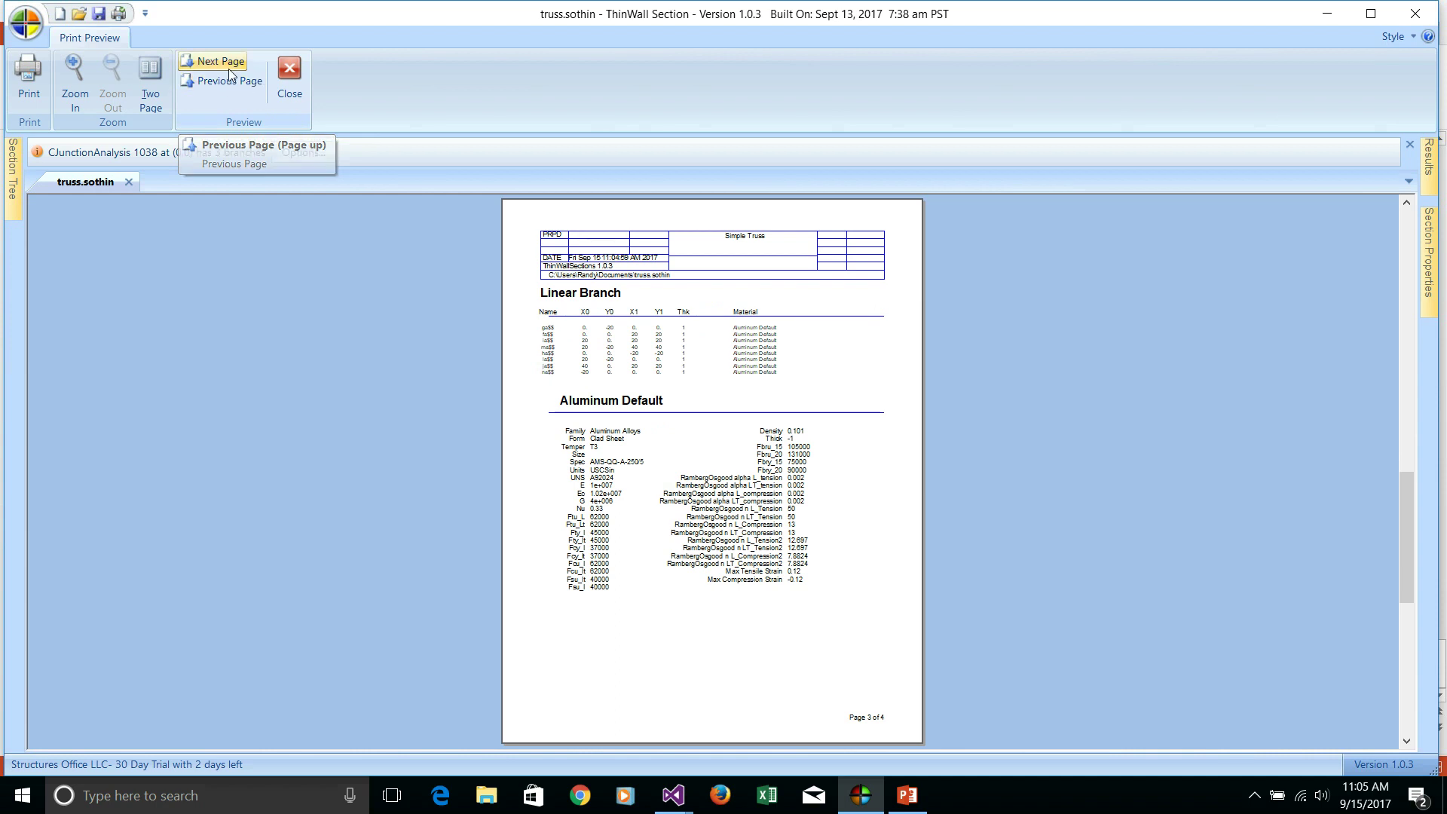
{"action": "left_click", "coordinate": [290, 75]}
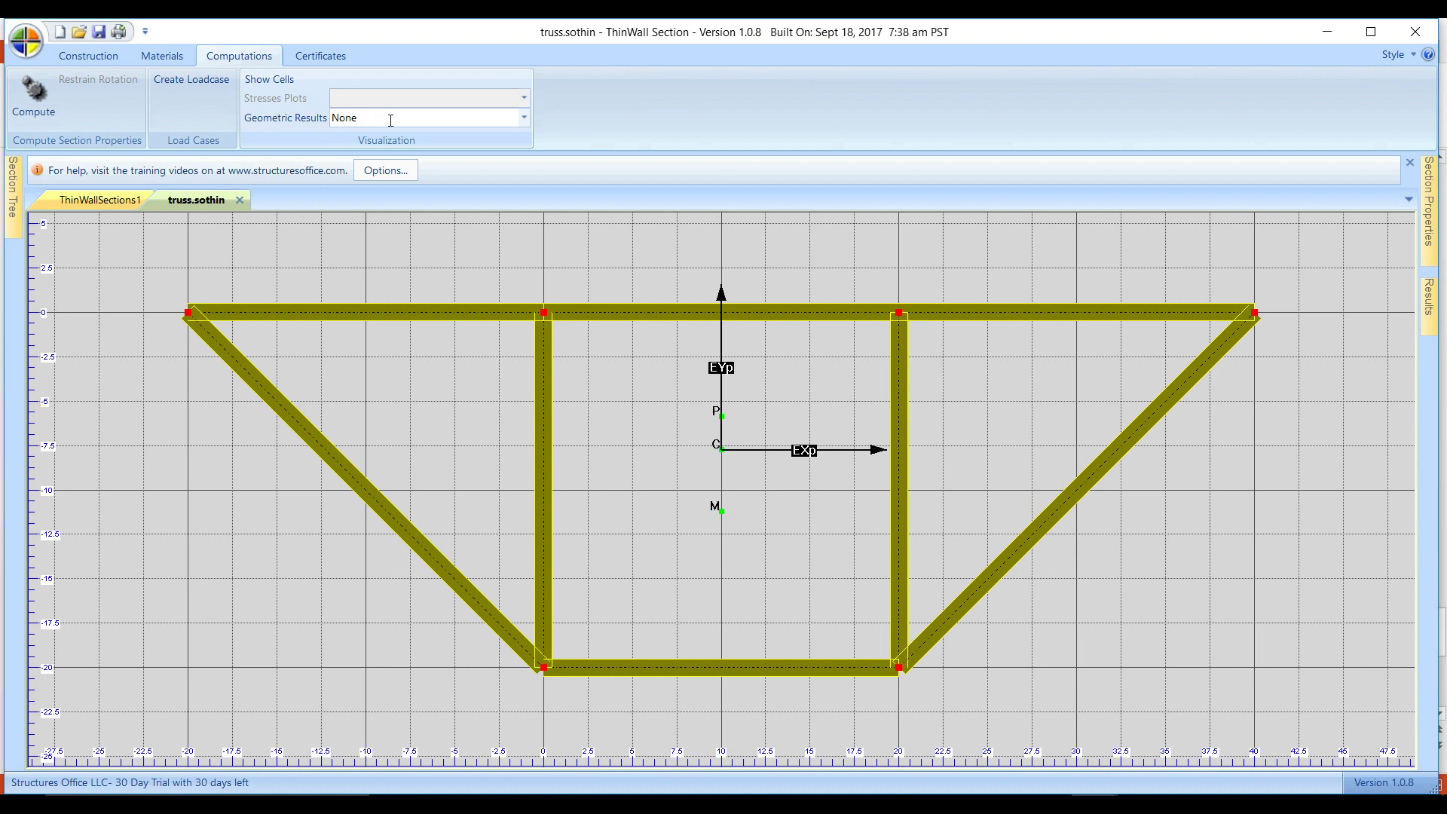
Step: Browse the available geometric results and plot the Alfano Contour Warping Function on the section
{"action": "left_click", "coordinate": [525, 120]}
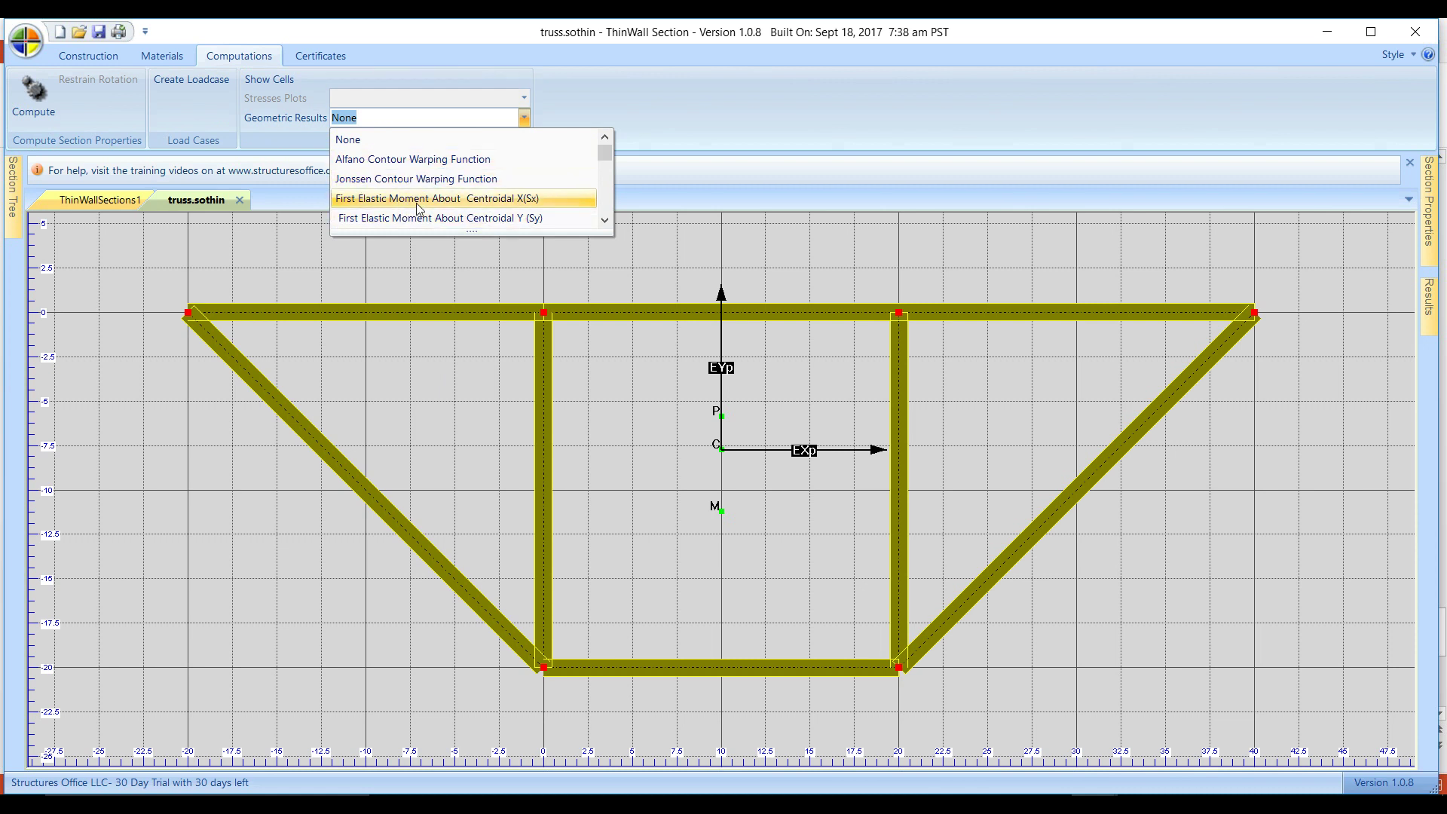
{"action": "scroll", "coordinate": [594, 224], "scroll_direction": "down", "scroll_amount": 1}
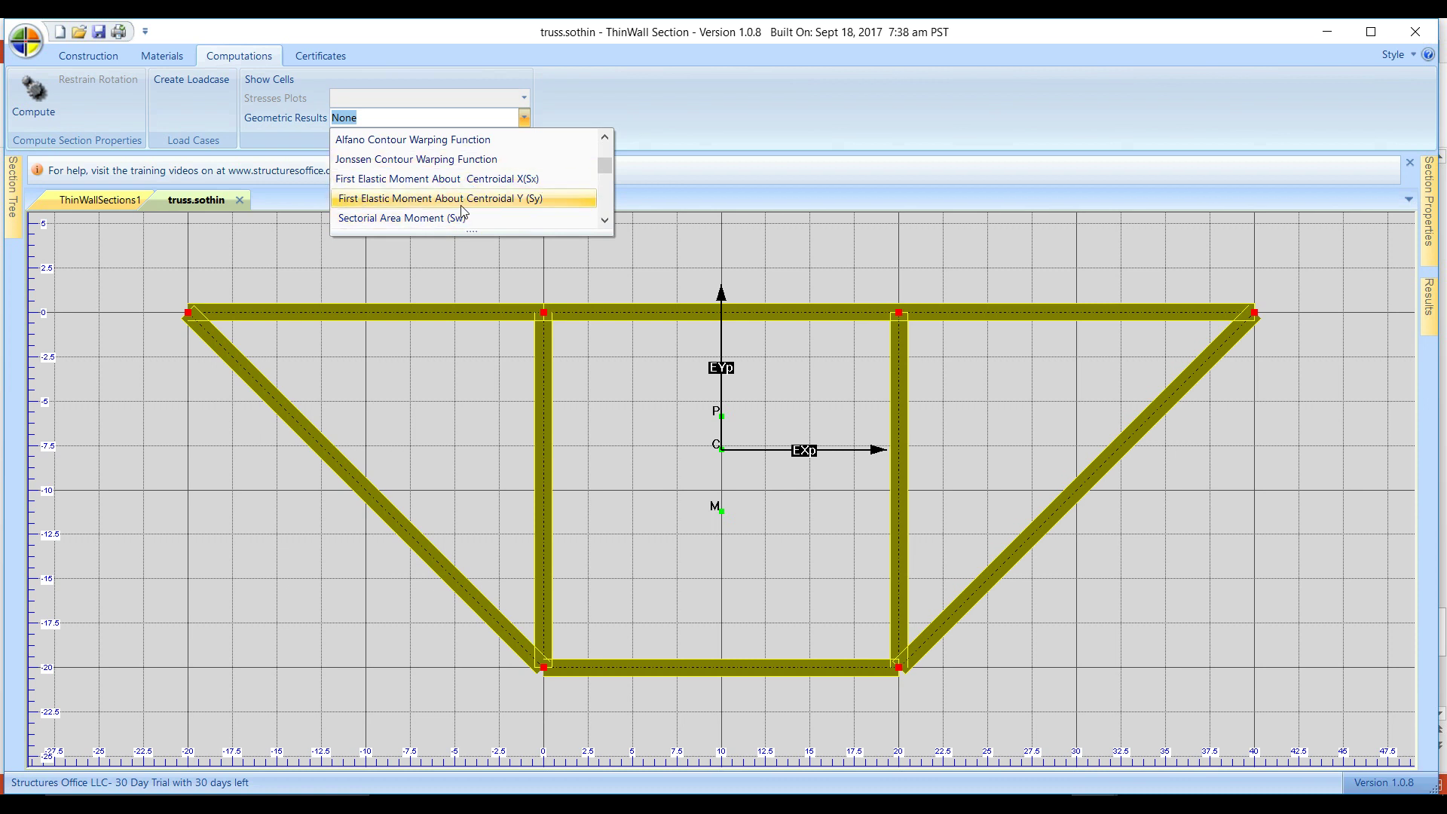
{"action": "left_click", "coordinate": [605, 222]}
{"action": "left_click", "coordinate": [606, 222]}
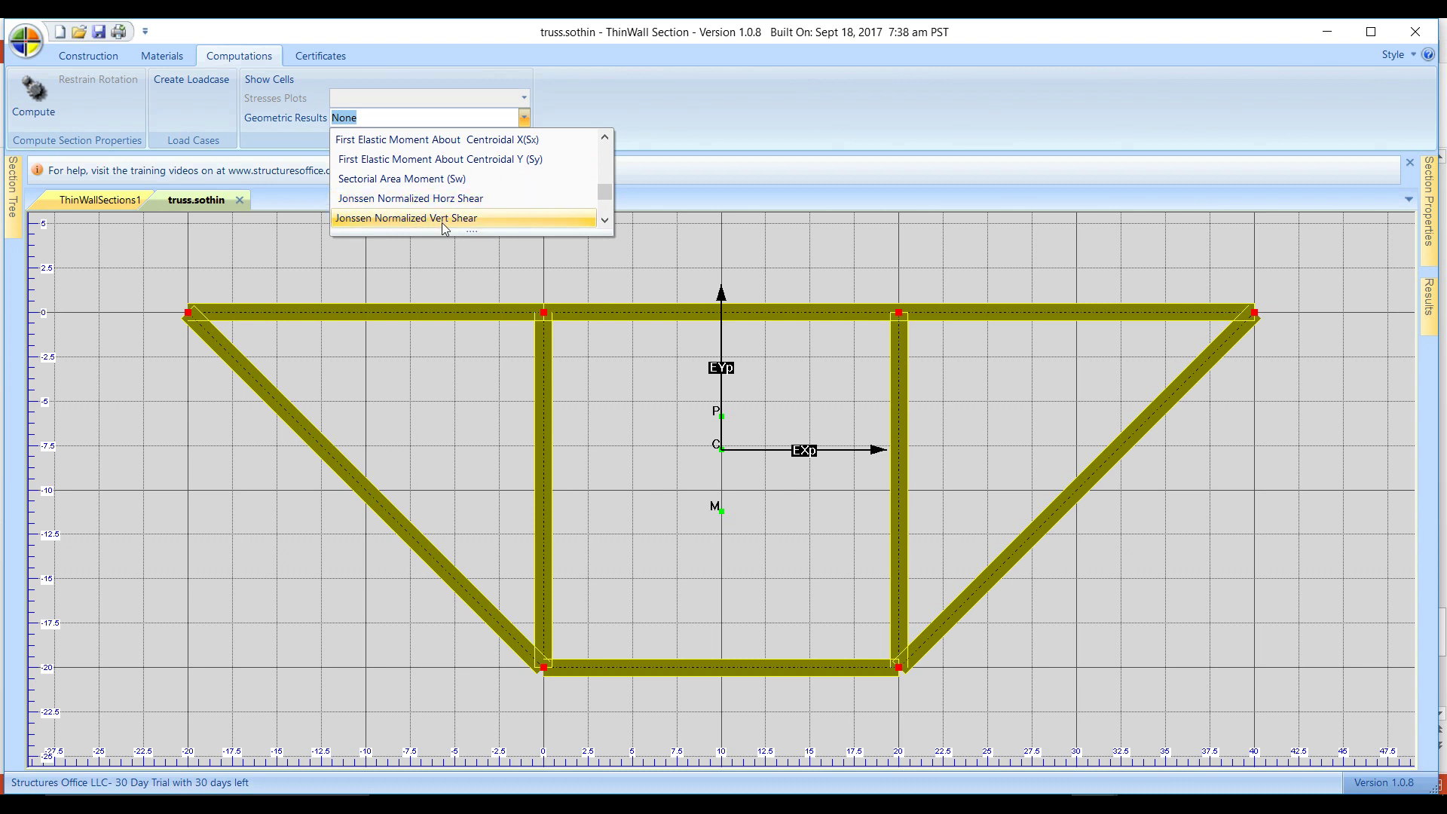
{"action": "left_click_drag", "start_coordinate": [606, 193], "coordinate": [609, 137]}
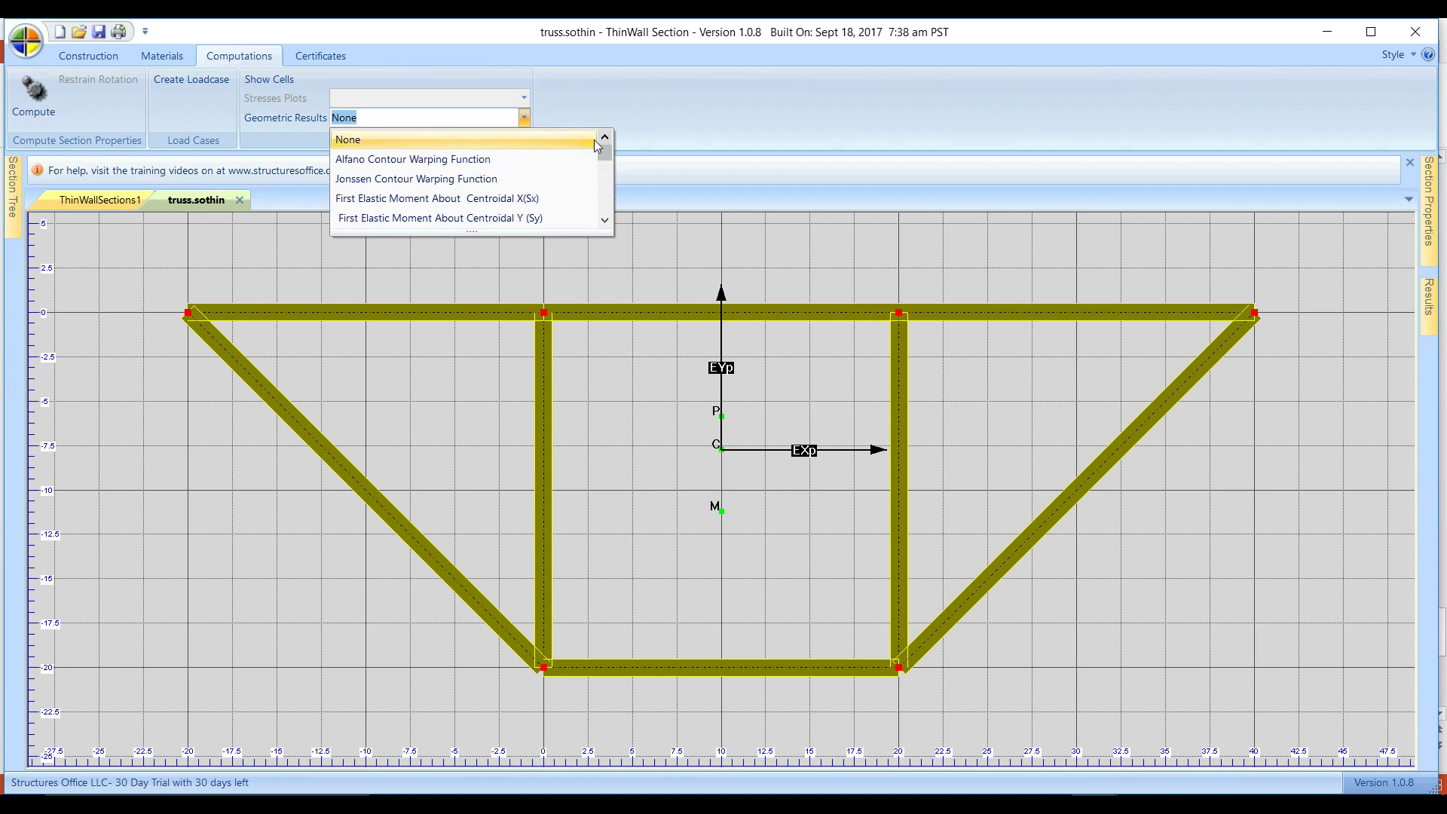
{"action": "left_click", "coordinate": [517, 161]}
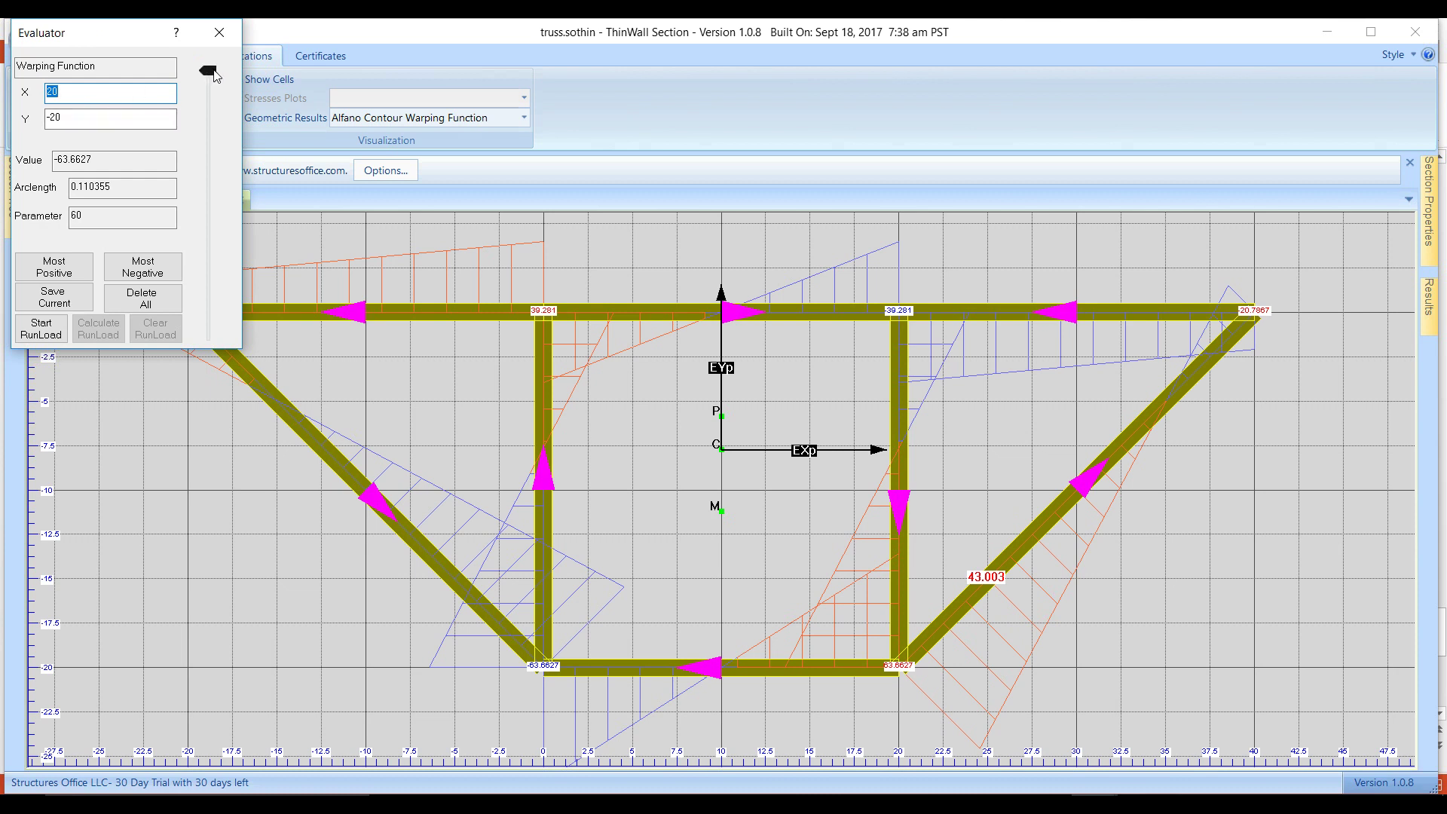
Step: Move the evaluation point along the section to the upper chord and set its X coordinate to 10
{"action": "left_click_drag", "start_coordinate": [215, 71], "coordinate": [215, 93]}
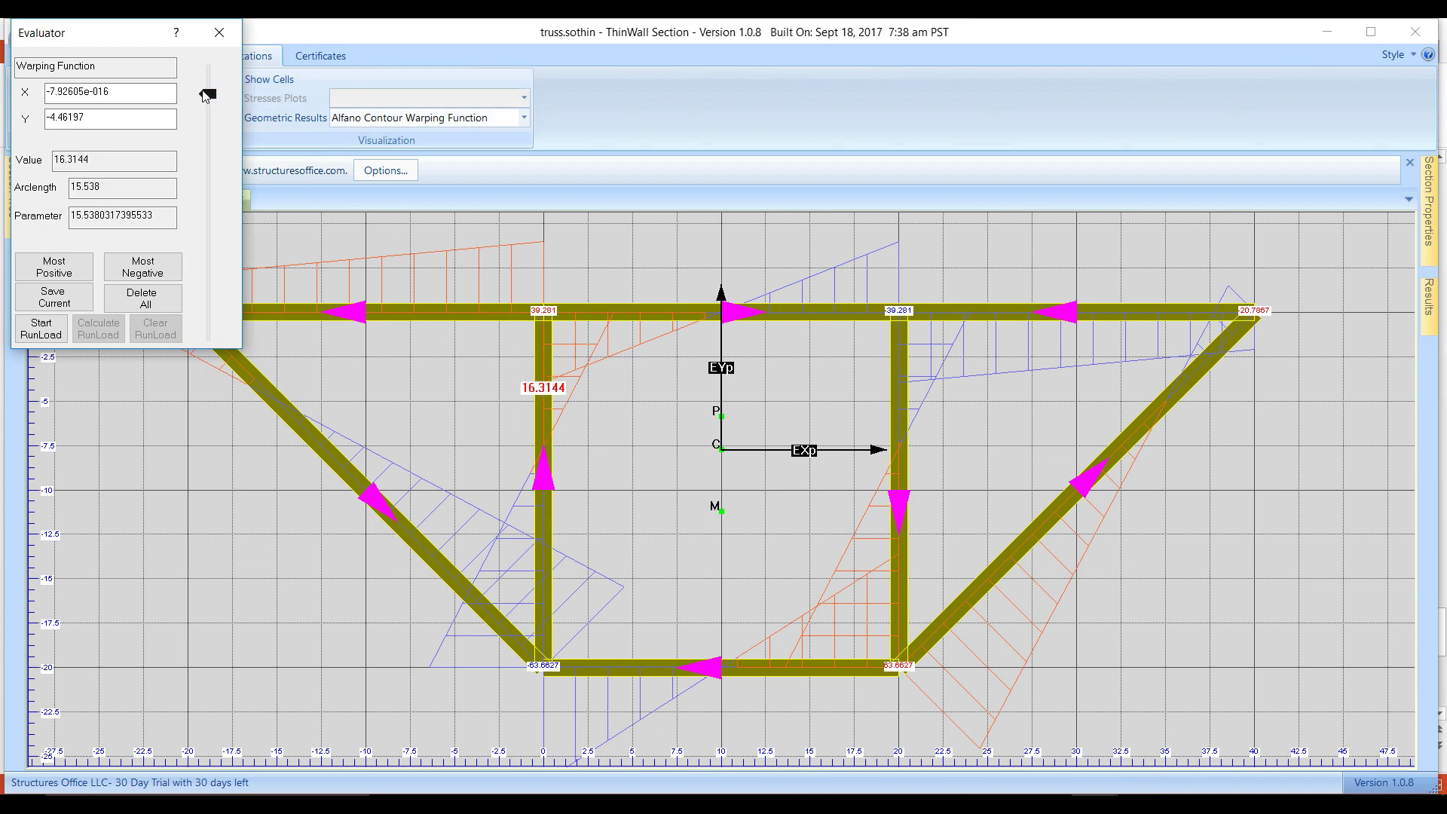
{"action": "mouse_move", "coordinate": [206, 97]}
{"action": "left_mouse_down"}
{"action": "mouse_move", "coordinate": [208, 124]}
{"action": "mouse_move", "coordinate": [202, 108]}
{"action": "left_mouse_up"}
{"action": "left_click", "coordinate": [93, 98]}
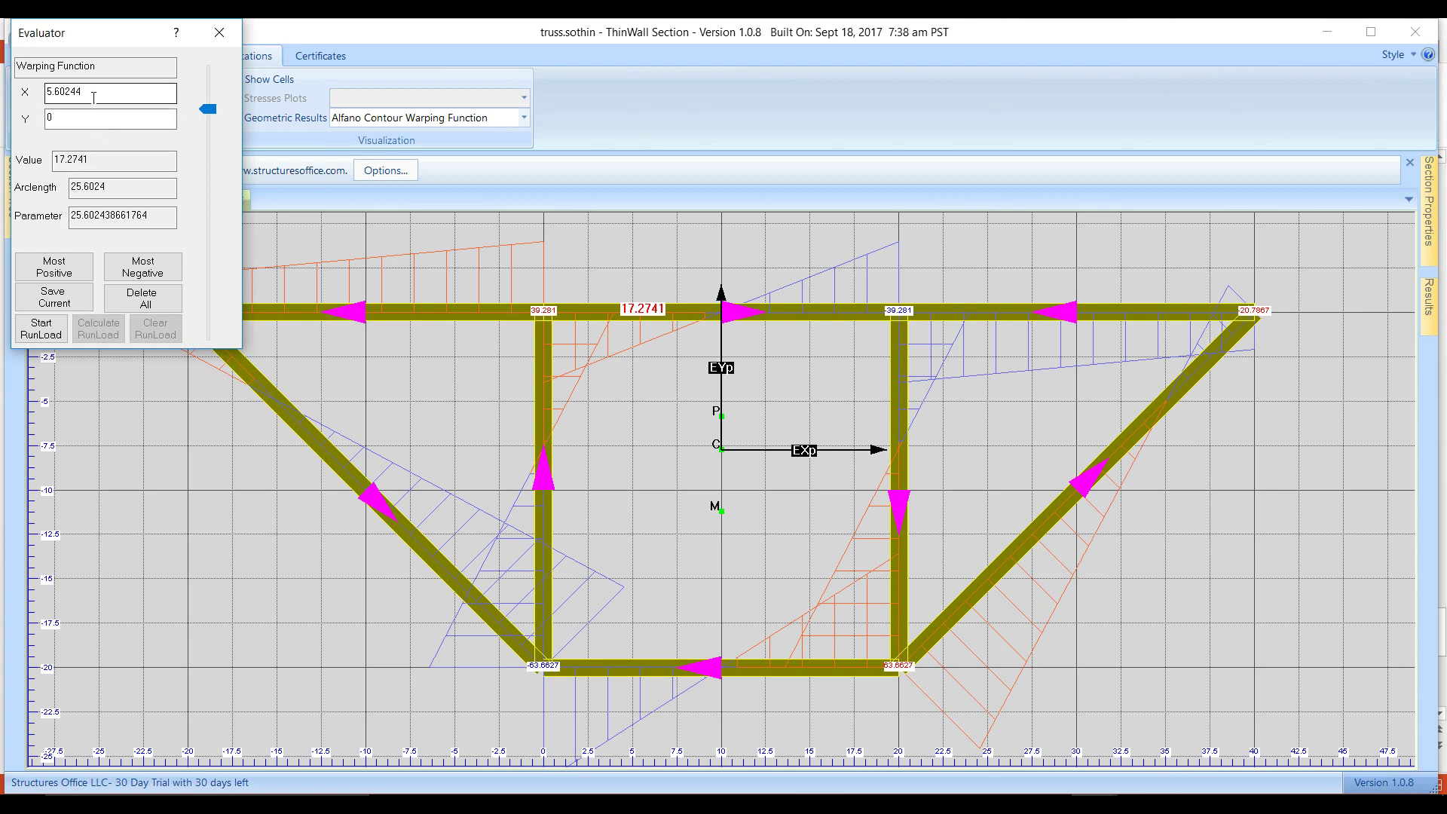
{"action": "key", "text": "BackSpace"}
{"action": "key", "text": "BackSpace"}
{"action": "key", "text": "BackSpace"}
{"action": "key", "text": "BackSpace"}
{"action": "key", "text": "BackSpace"}
{"action": "key", "text": "Return"}
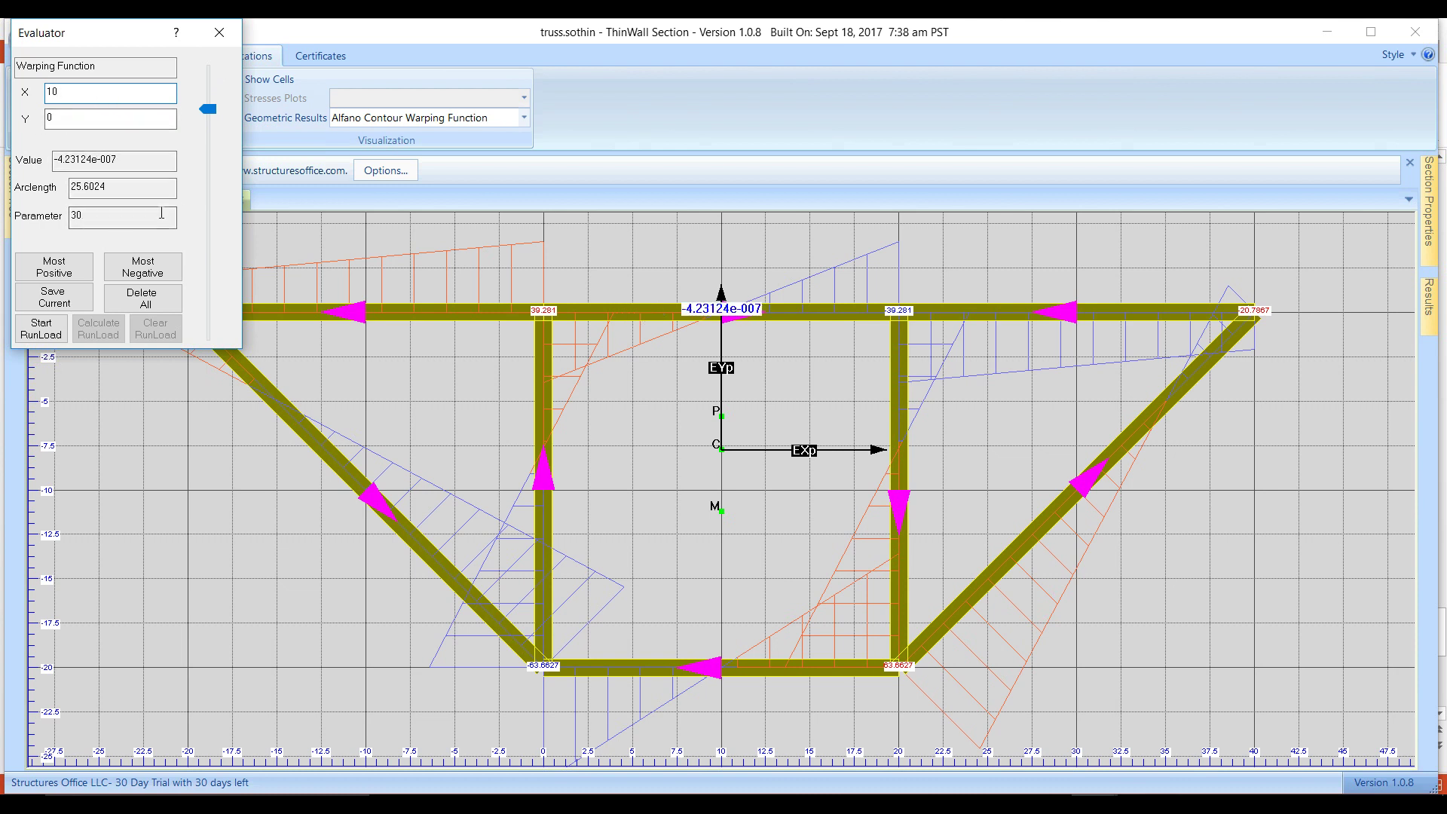
Step: Locate the most positive and most negative values of the warping function
{"action": "left_click", "coordinate": [65, 268]}
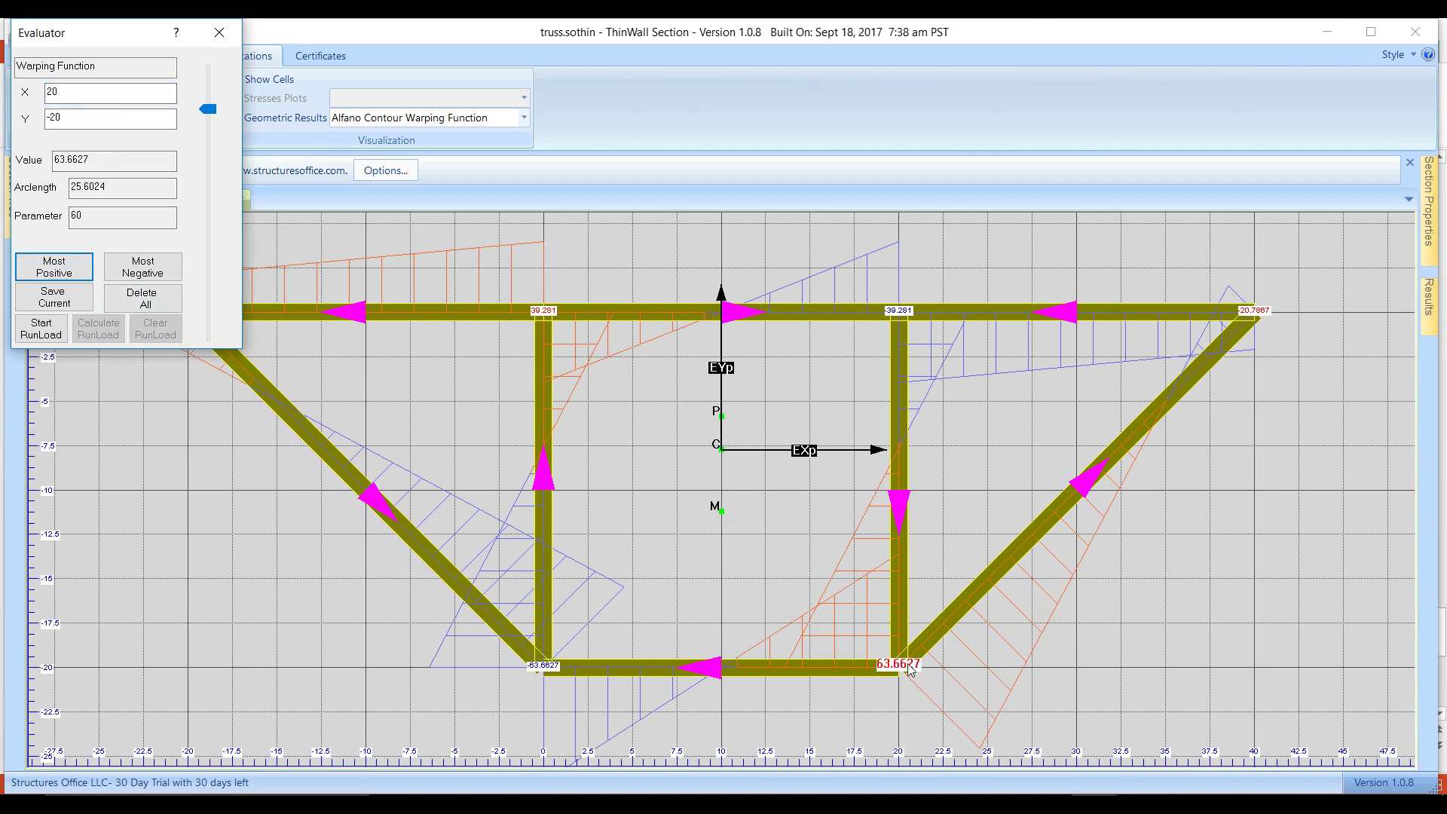
{"action": "left_click", "coordinate": [143, 267]}
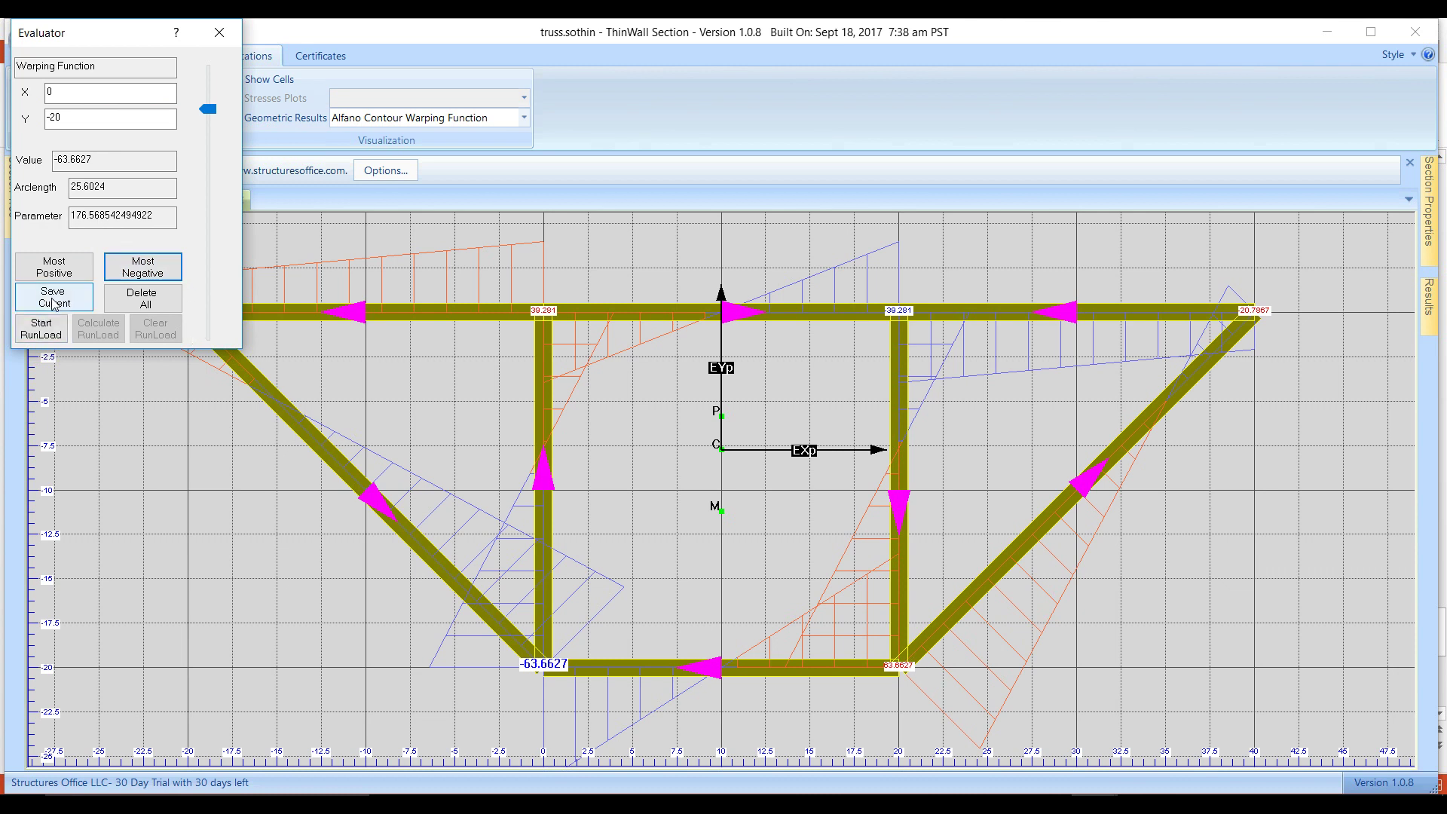
Step: Save the warping value at about X 14.8, Y 0, and move the evaluation point to about X 20, Y -13.9
{"action": "left_click_drag", "start_coordinate": [212, 113], "coordinate": [207, 122]}
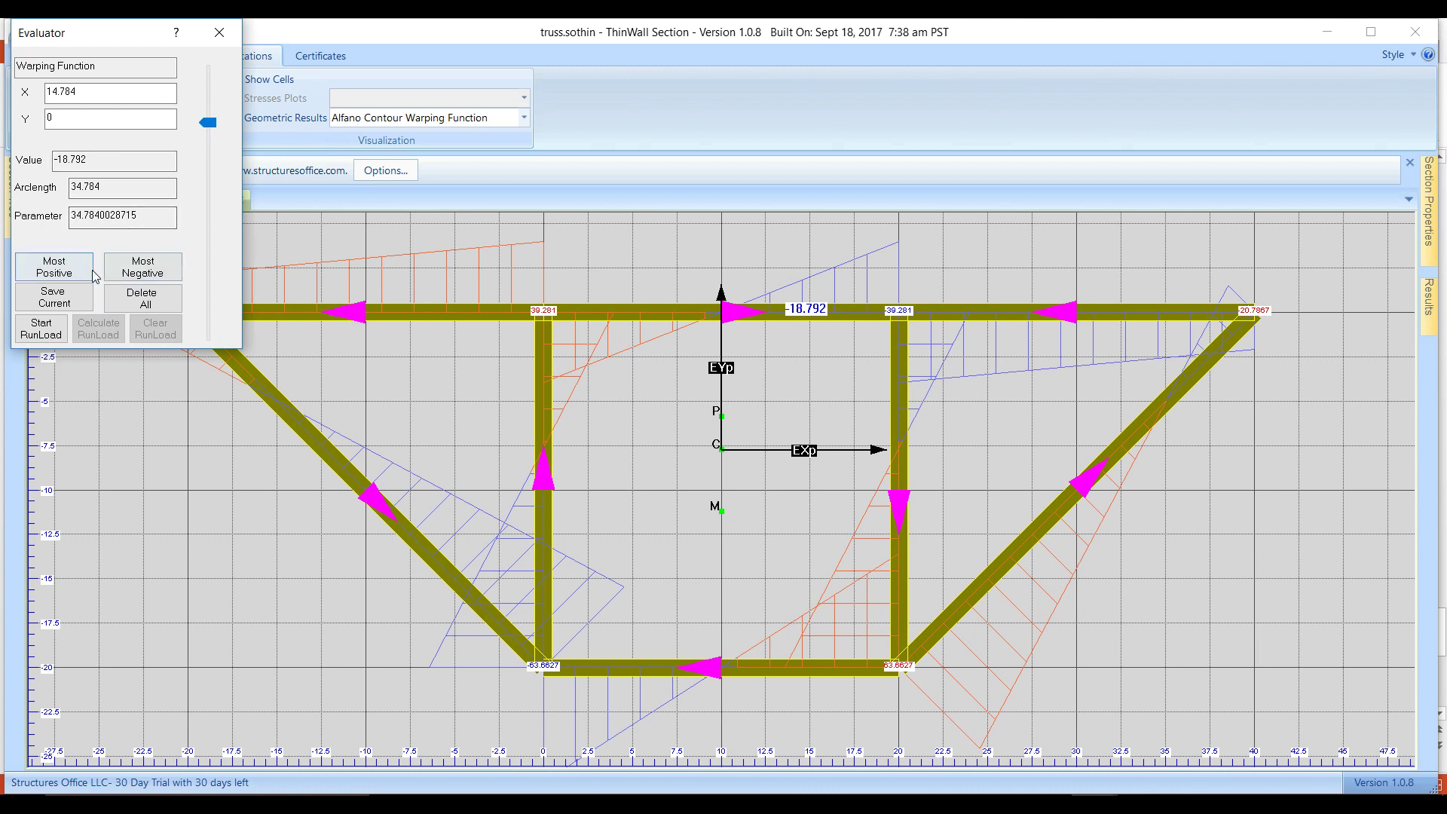
{"action": "left_click", "coordinate": [66, 297]}
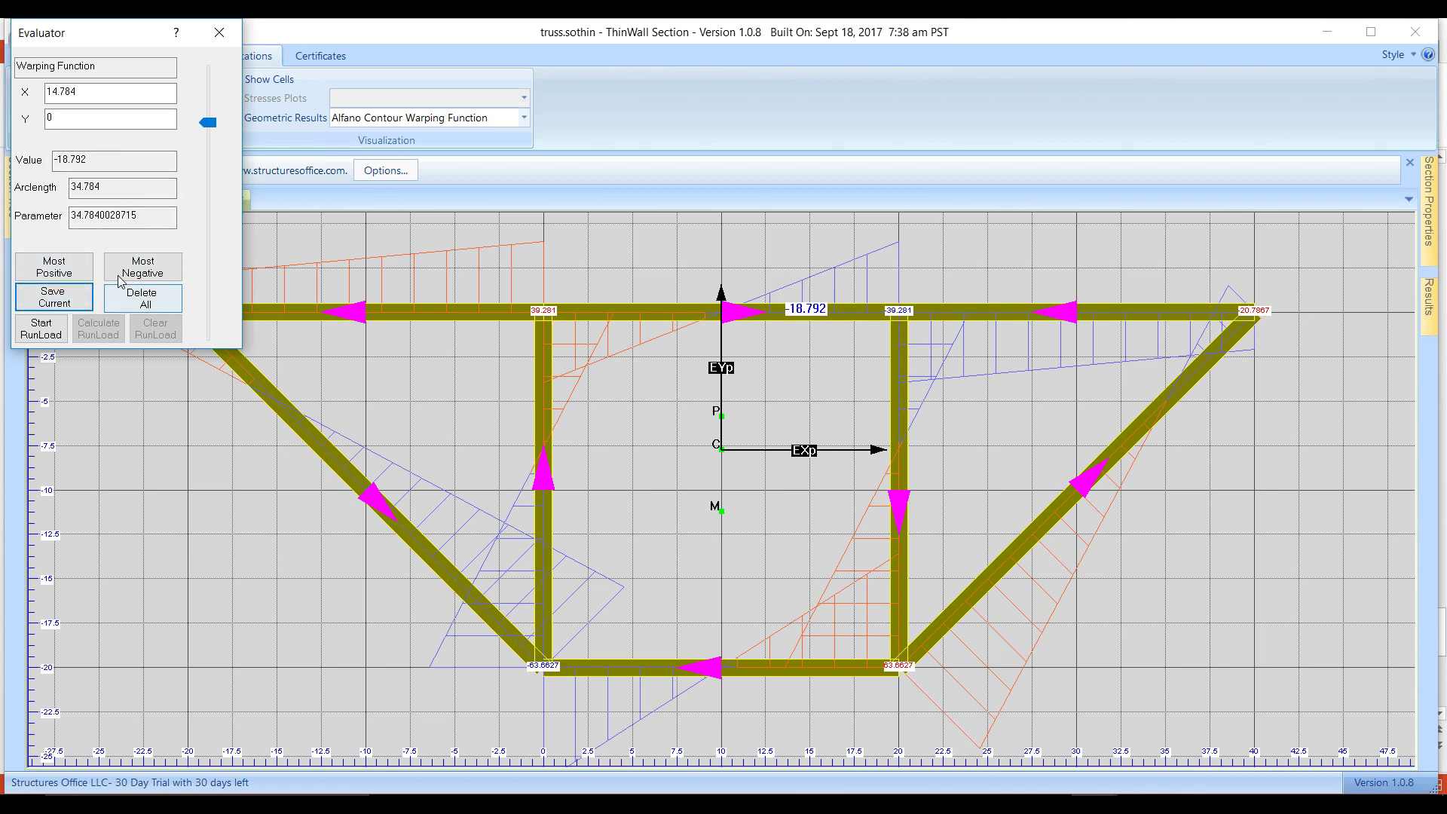
{"action": "left_click_drag", "start_coordinate": [212, 132], "coordinate": [210, 151]}
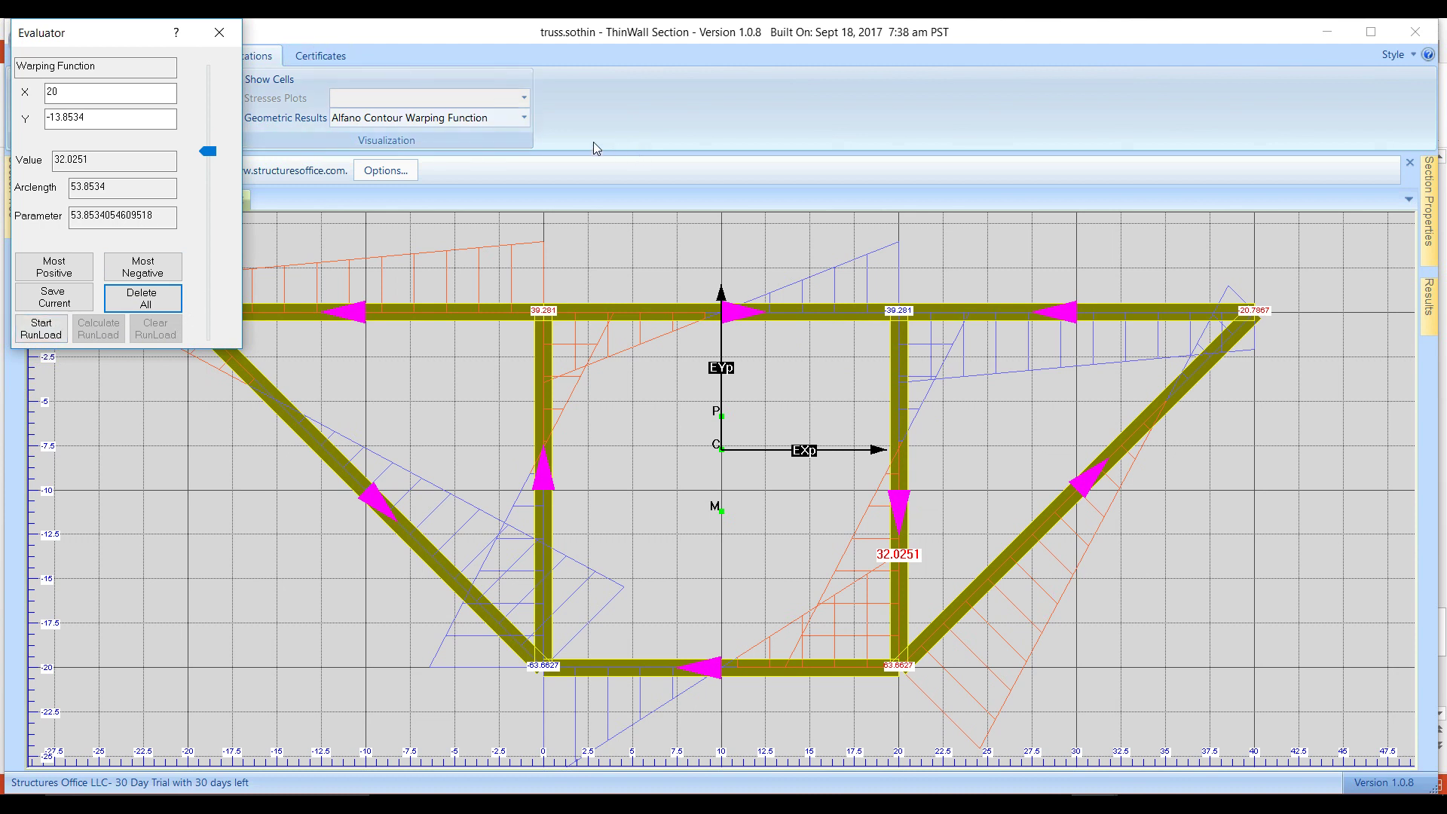
Step: Switch the geometric result plot to Jonssen Normalized Vert Shear
{"action": "left_click", "coordinate": [525, 119]}
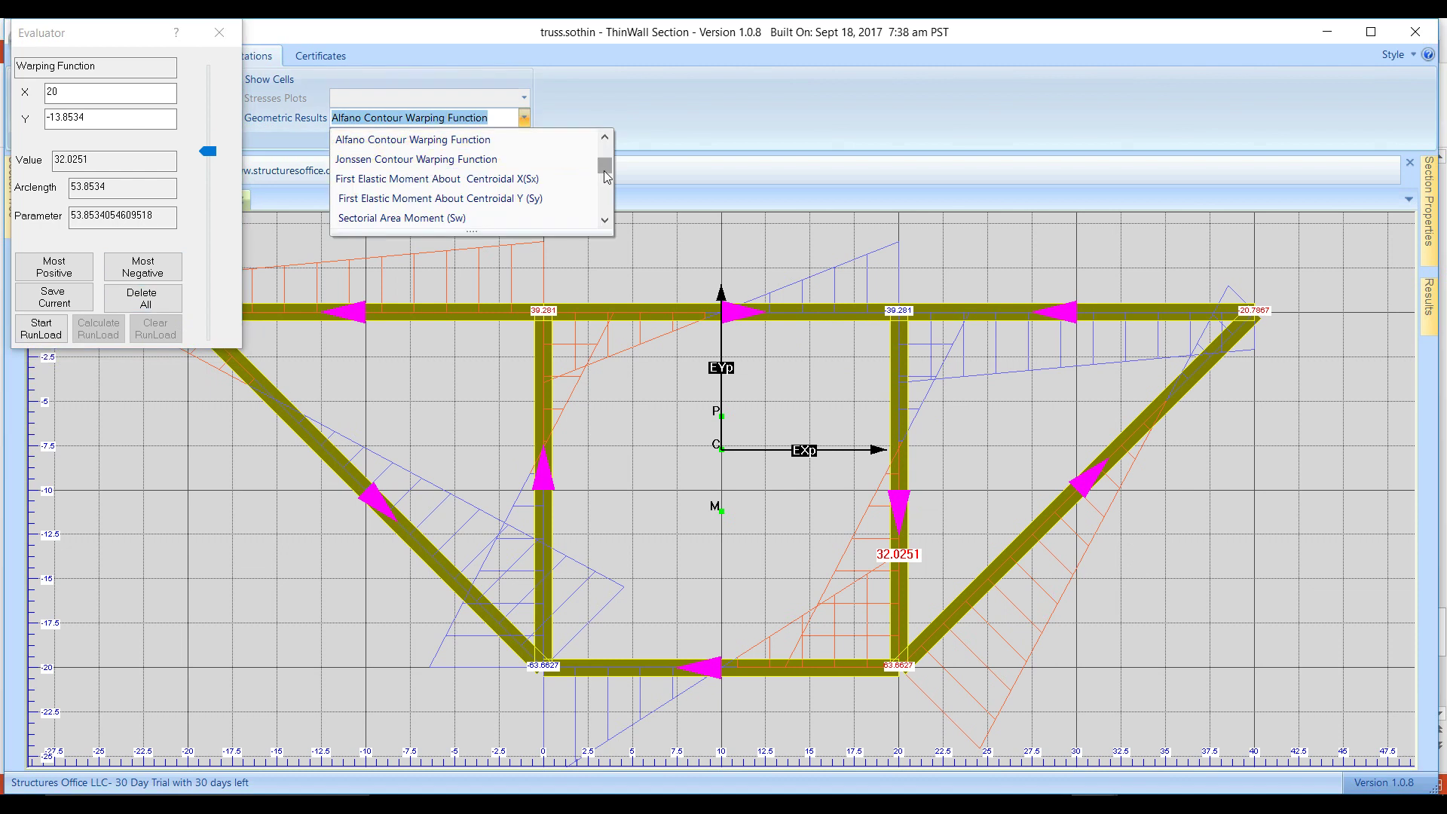
{"action": "left_click_drag", "start_coordinate": [604, 171], "coordinate": [603, 186]}
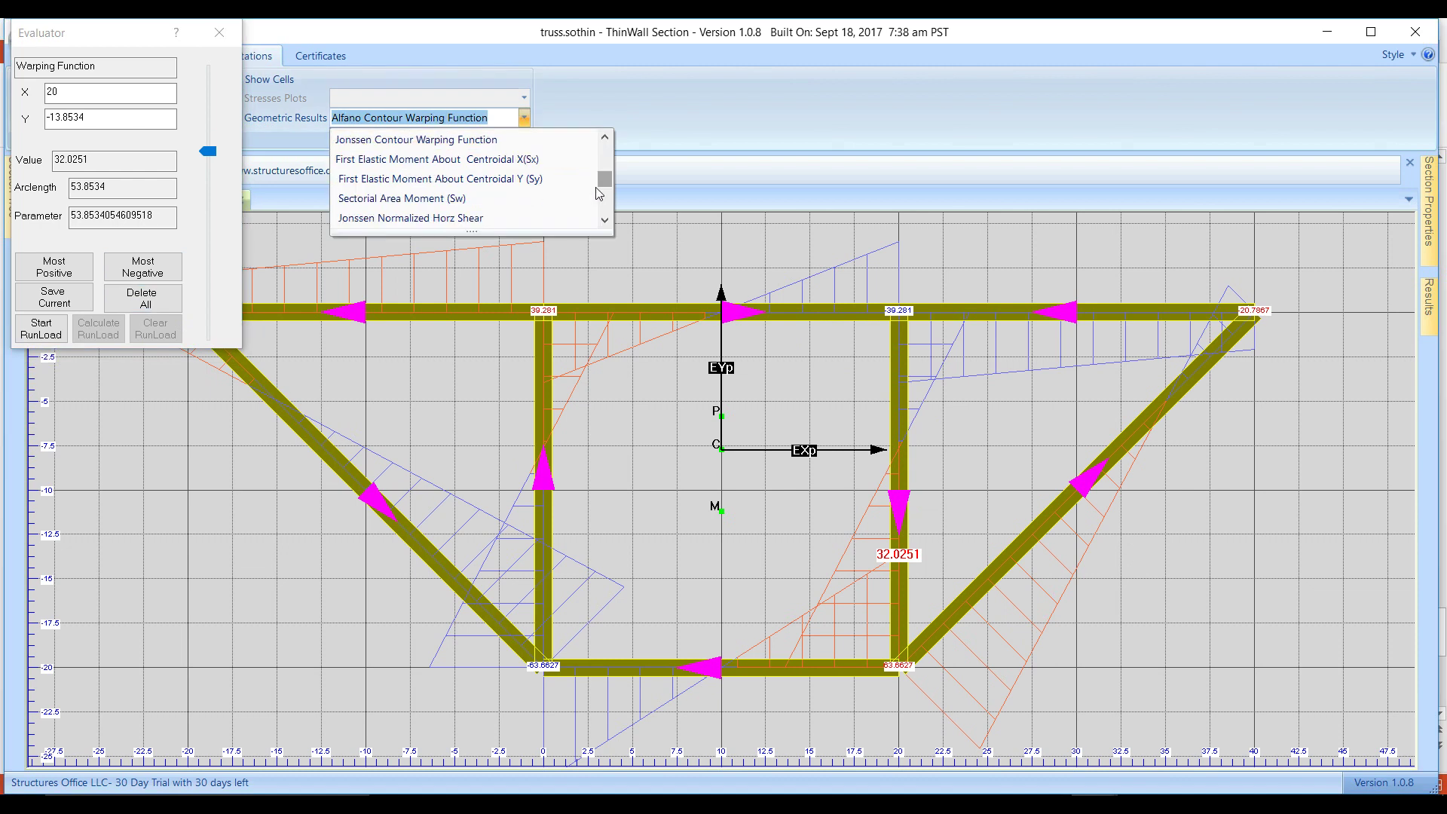
{"action": "left_click", "coordinate": [605, 220]}
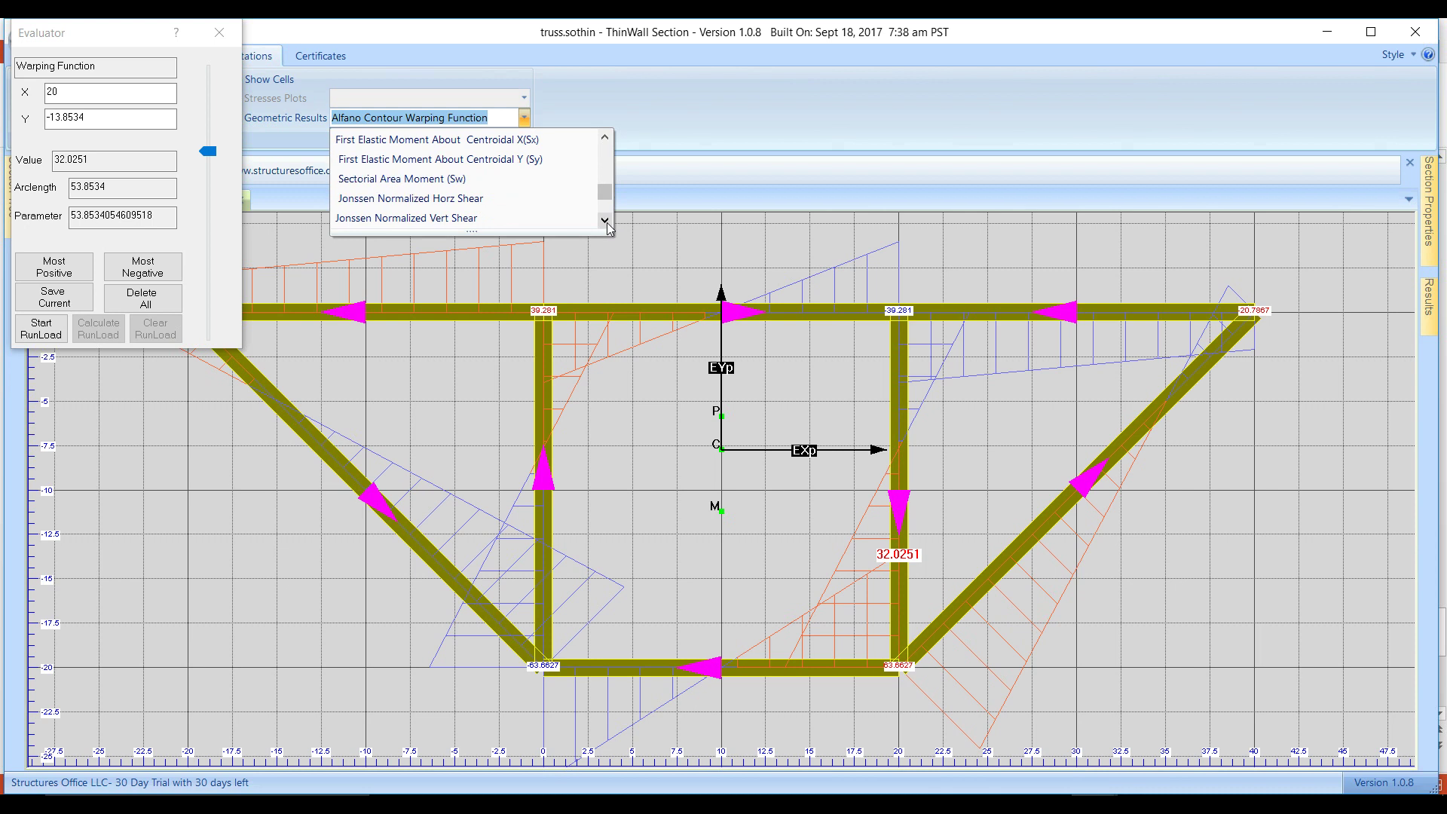
{"action": "left_click", "coordinate": [494, 218]}
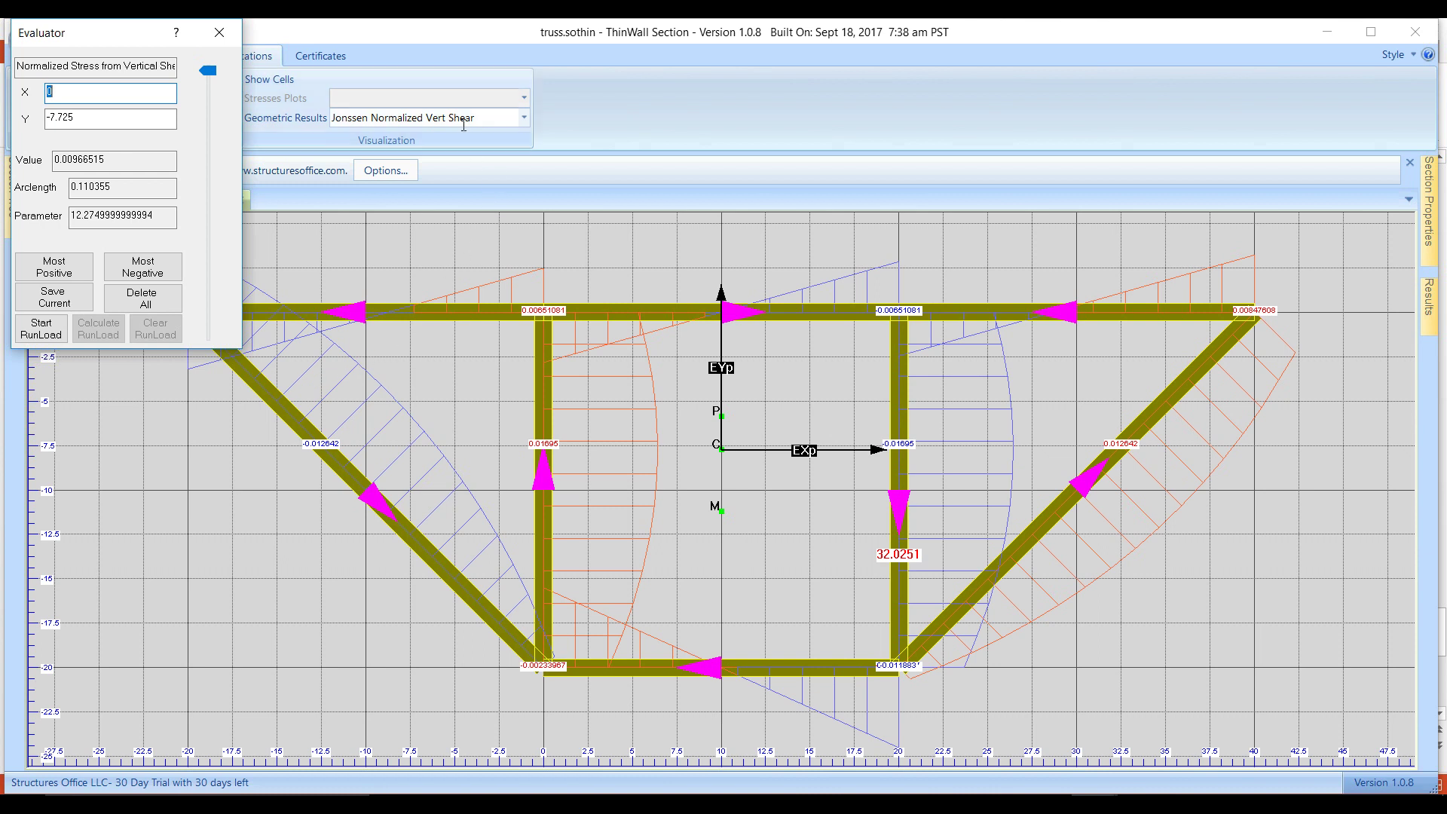
Step: Bring up the geometric result choices again and find First Elastic Moment About Centroidal X(Sx)
{"action": "left_click", "coordinate": [524, 119]}
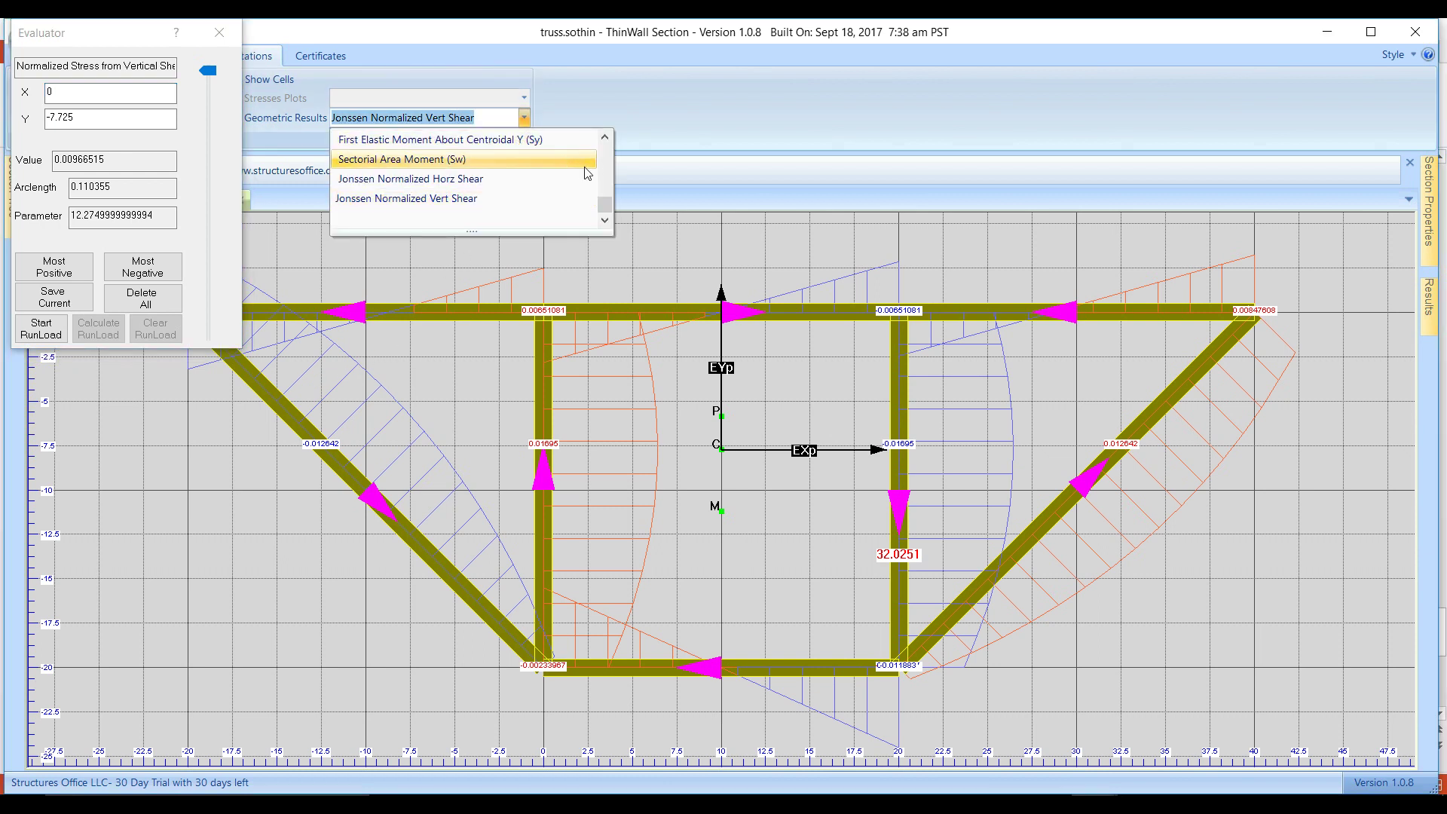
{"action": "left_click_drag", "start_coordinate": [609, 202], "coordinate": [609, 192]}
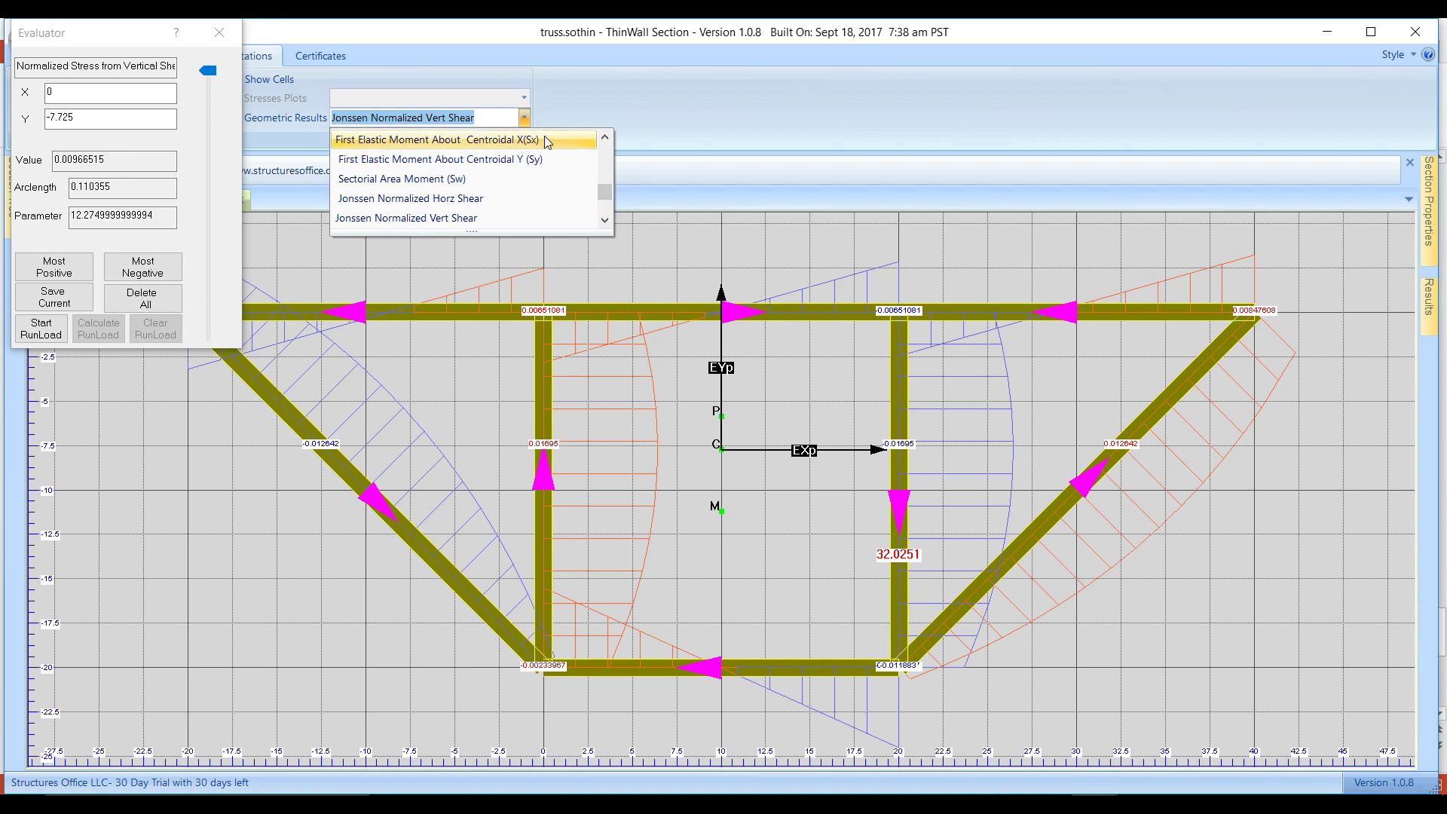